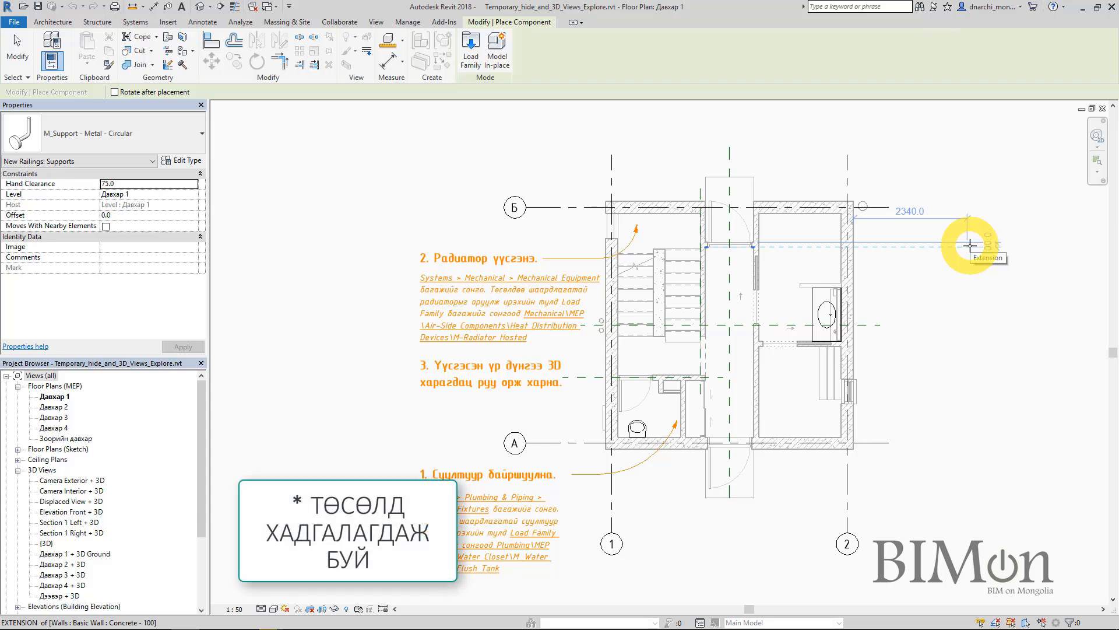
# Look through the component types already loaded in the project for a suitable toilet.
pyautogui.click(134, 131)
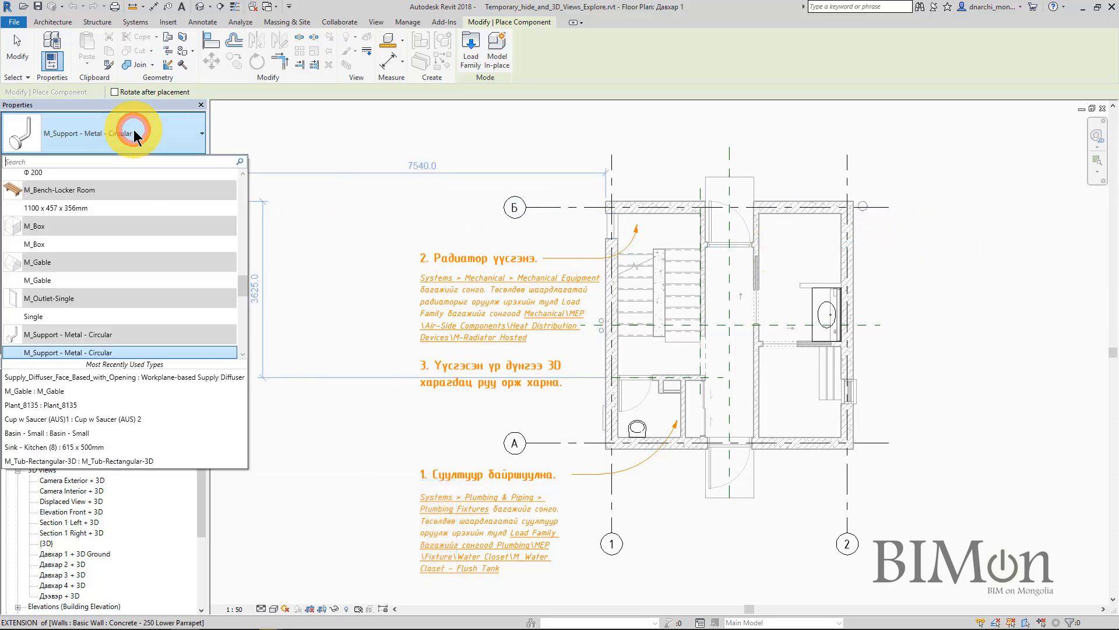
pyautogui.scroll(-3, 152, 321)
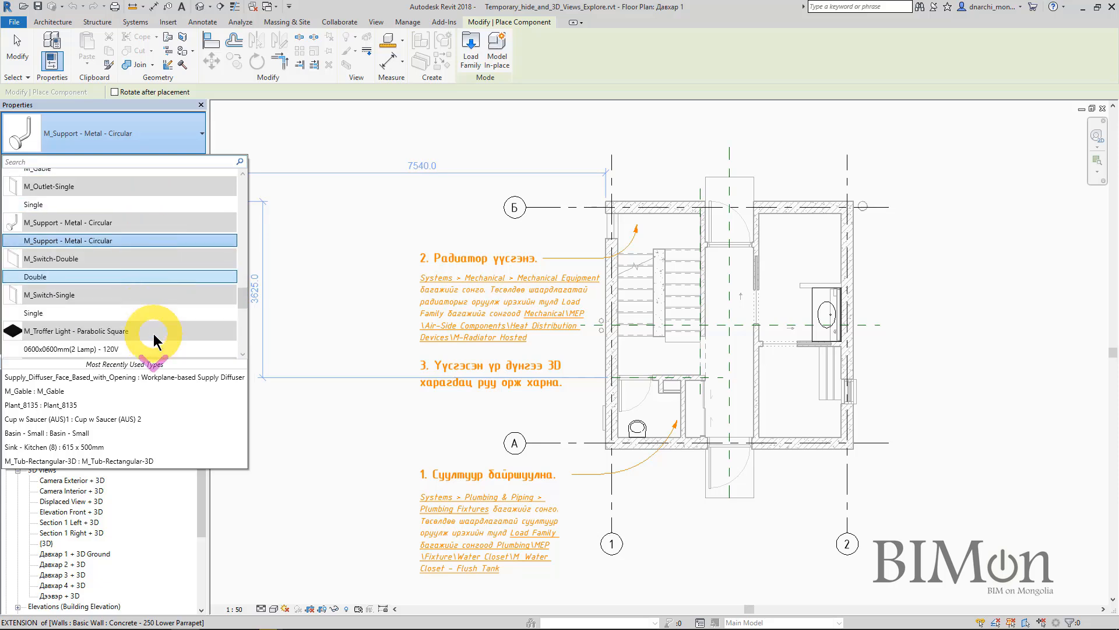
pyautogui.scroll(-5, 153, 320)
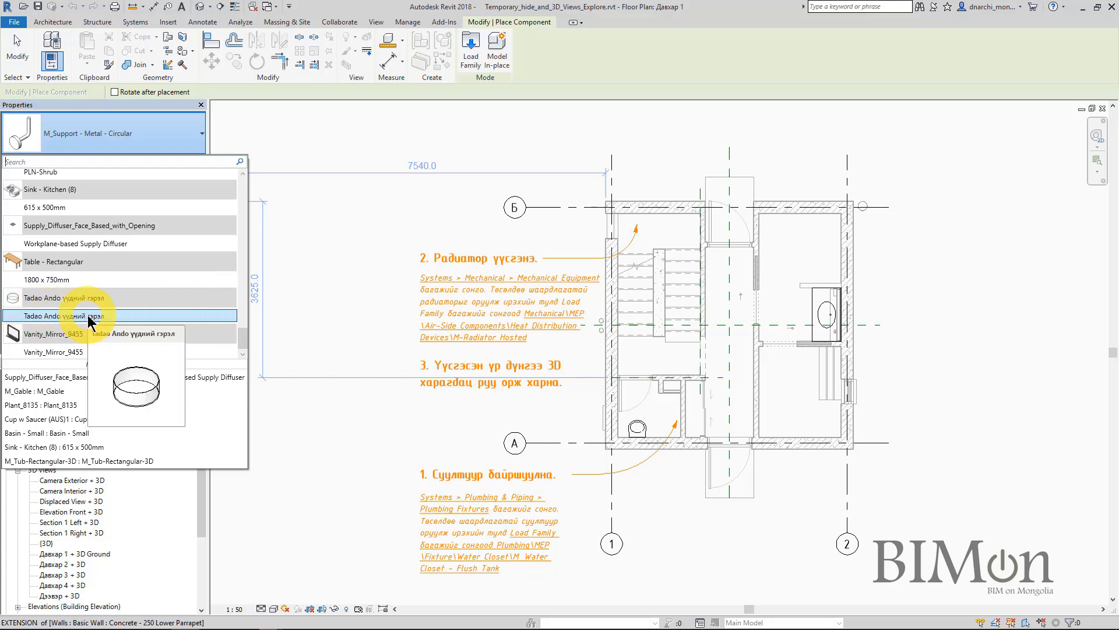
pyautogui.scroll(5, 169, 279)
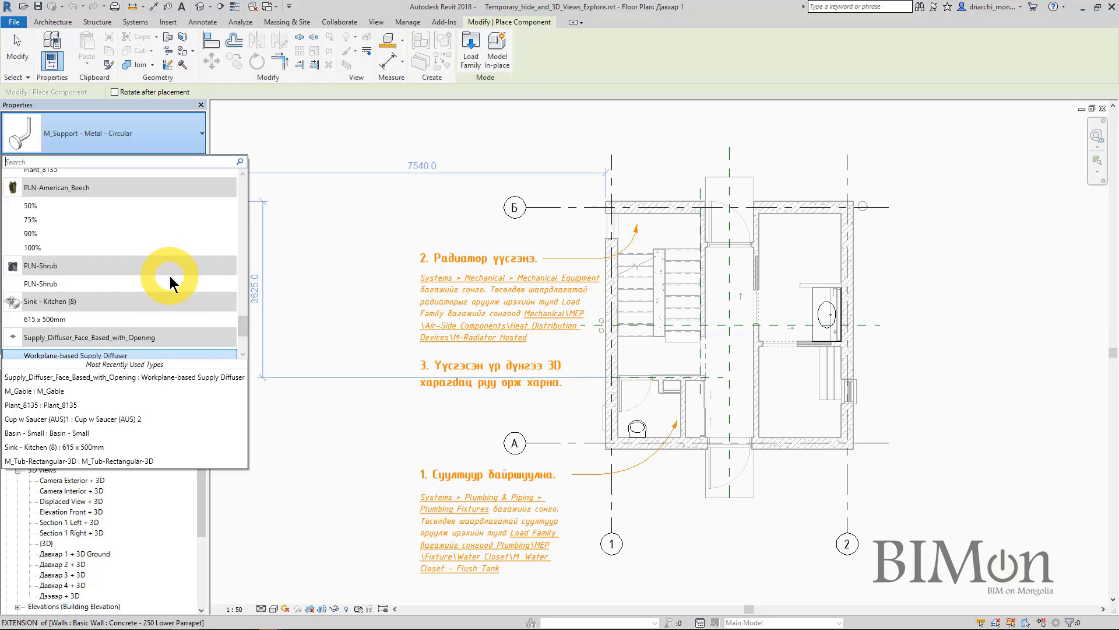
pyautogui.moveTo(242, 315); pyautogui.dragTo(239, 177)
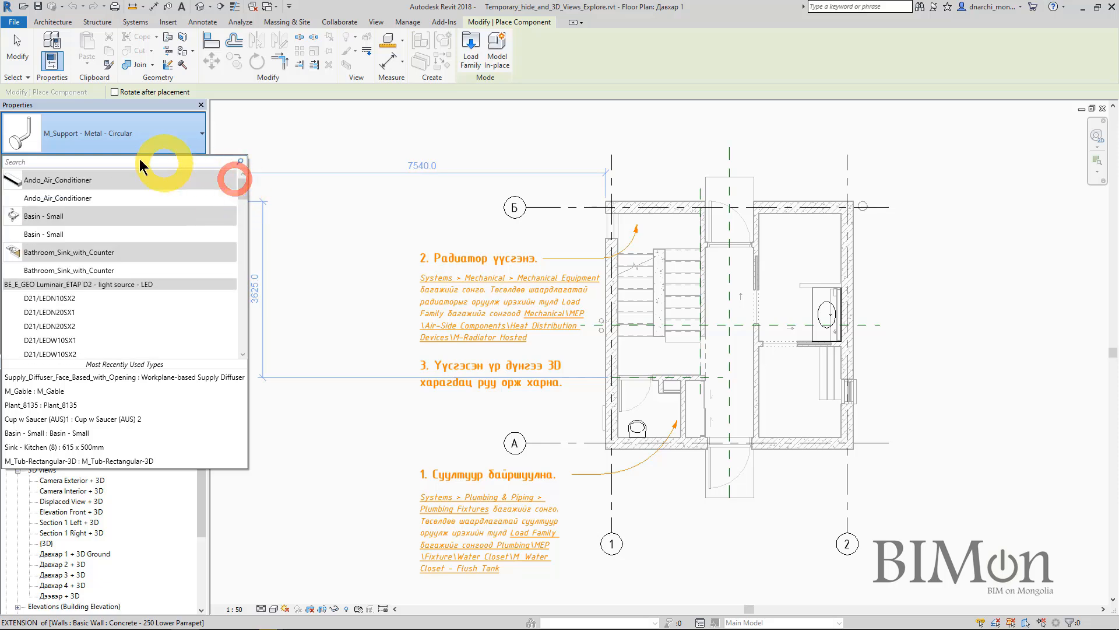
# Search the loaded component types for "water", and clear the search text.
pyautogui.click(47, 163)
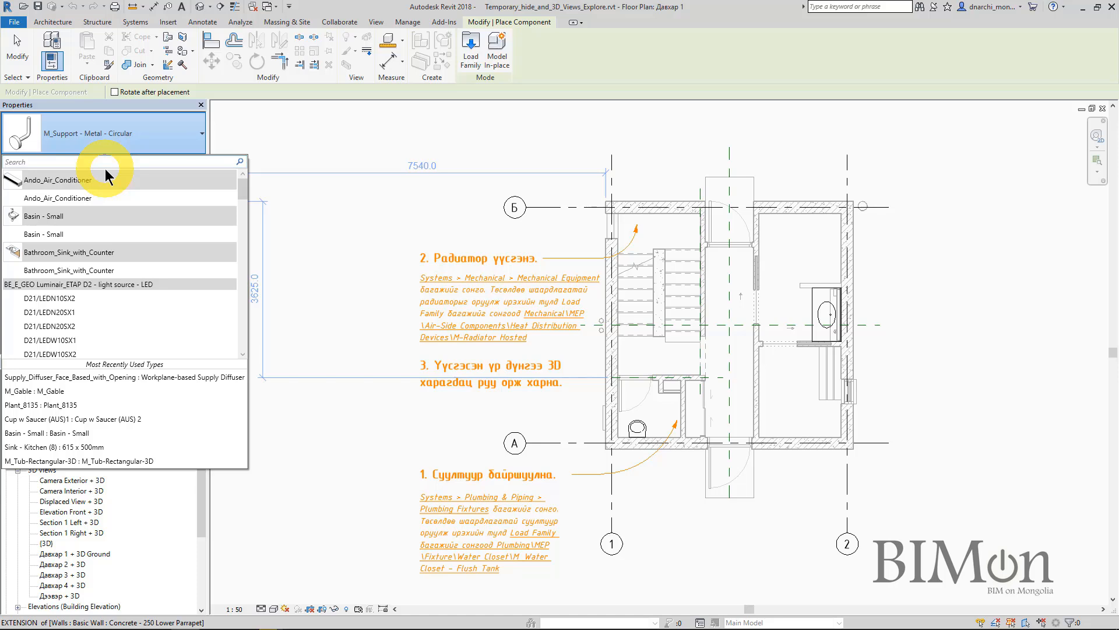
pyautogui.write('water')
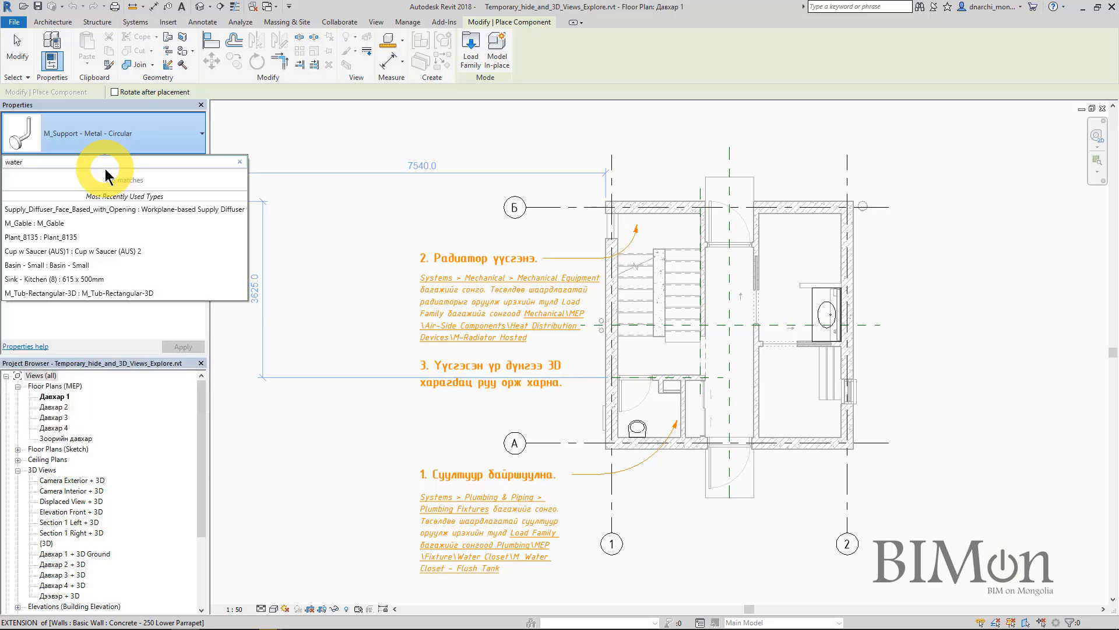
pyautogui.press('BackSpace')
pyautogui.press('BackSpace')
pyautogui.press('BackSpace')
pyautogui.press('BackSpace')
pyautogui.press('BackSpace')
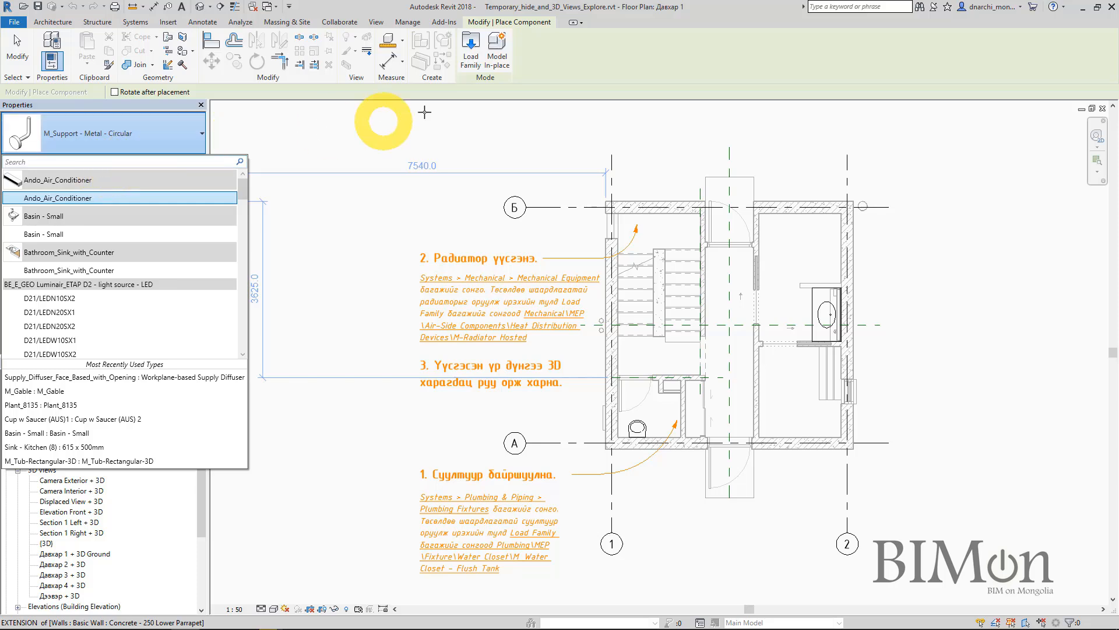
# Start loading a family and open the Plumbing folder of the UK metric library.
pyautogui.click(472, 57)
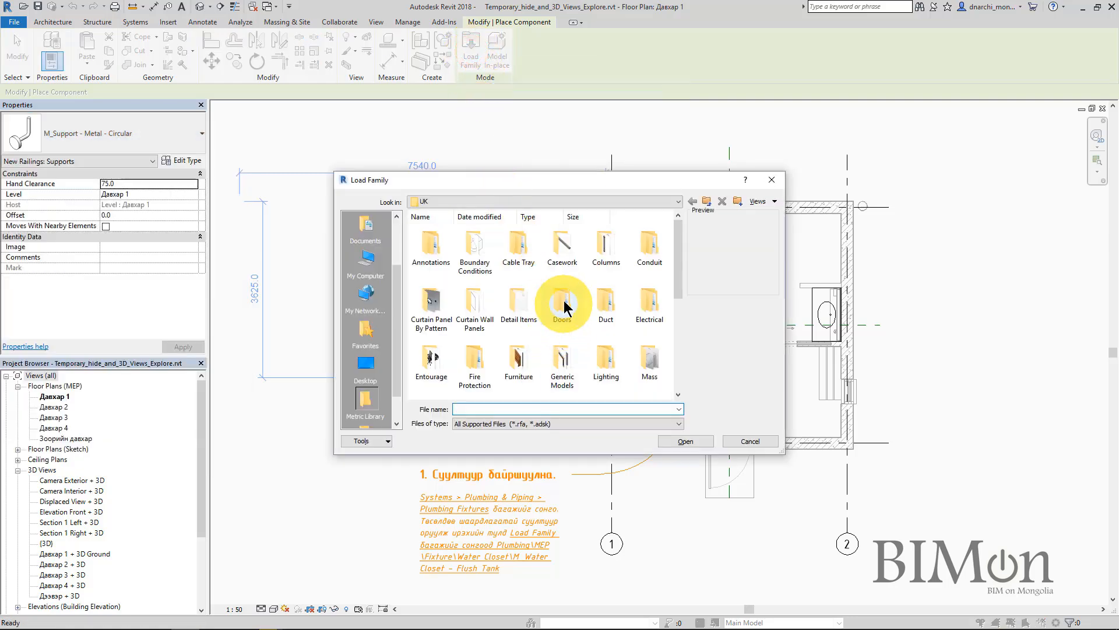
pyautogui.click(563, 302)
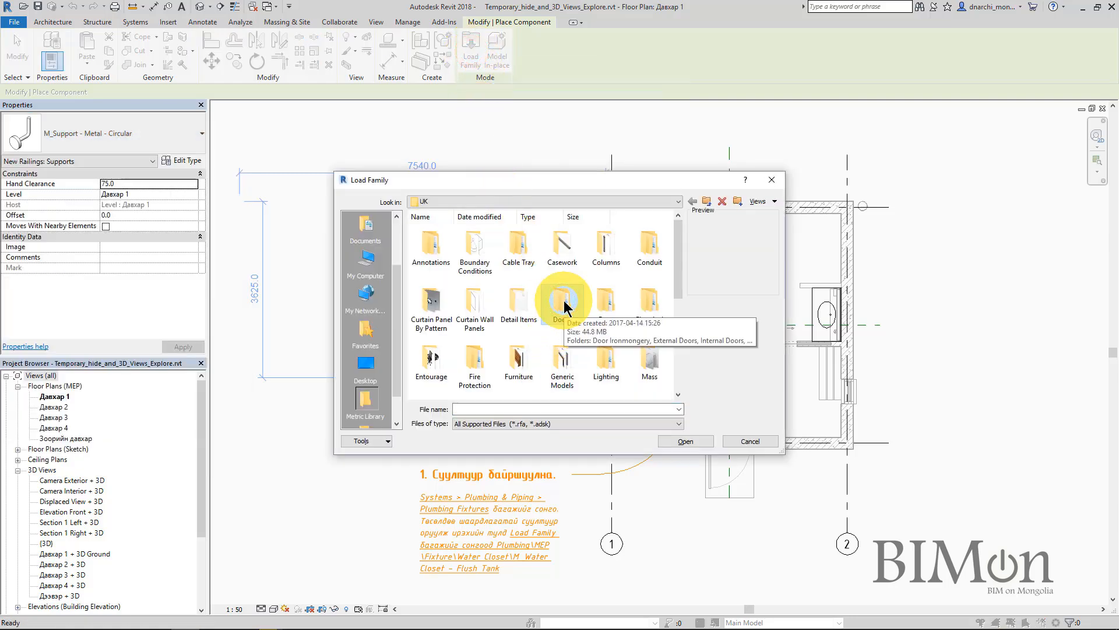
pyautogui.write('pl')
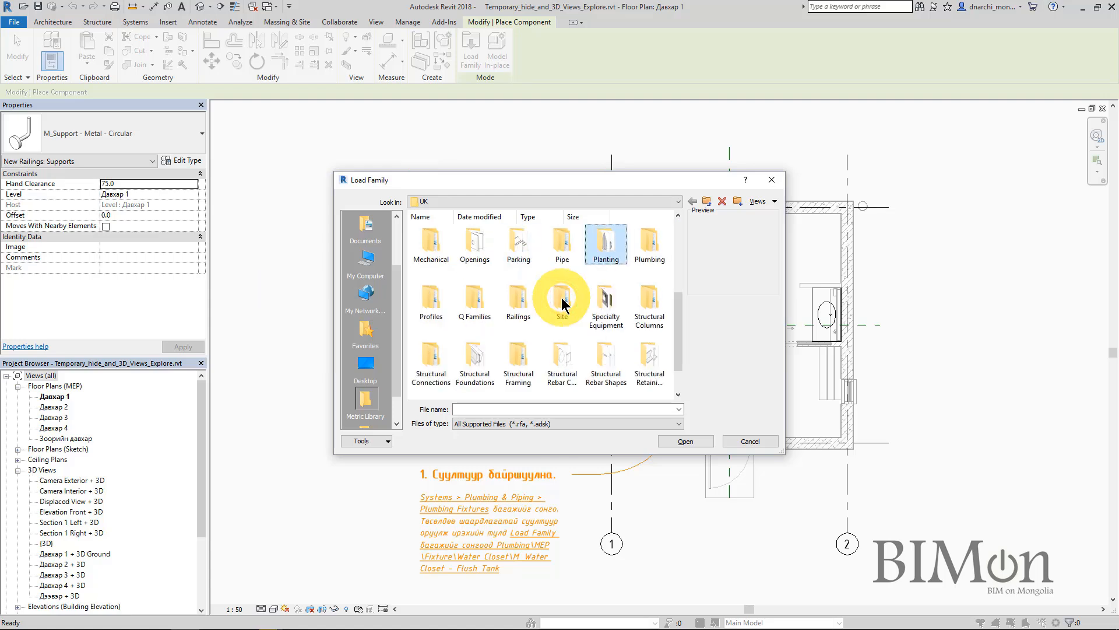
pyautogui.click(649, 244)
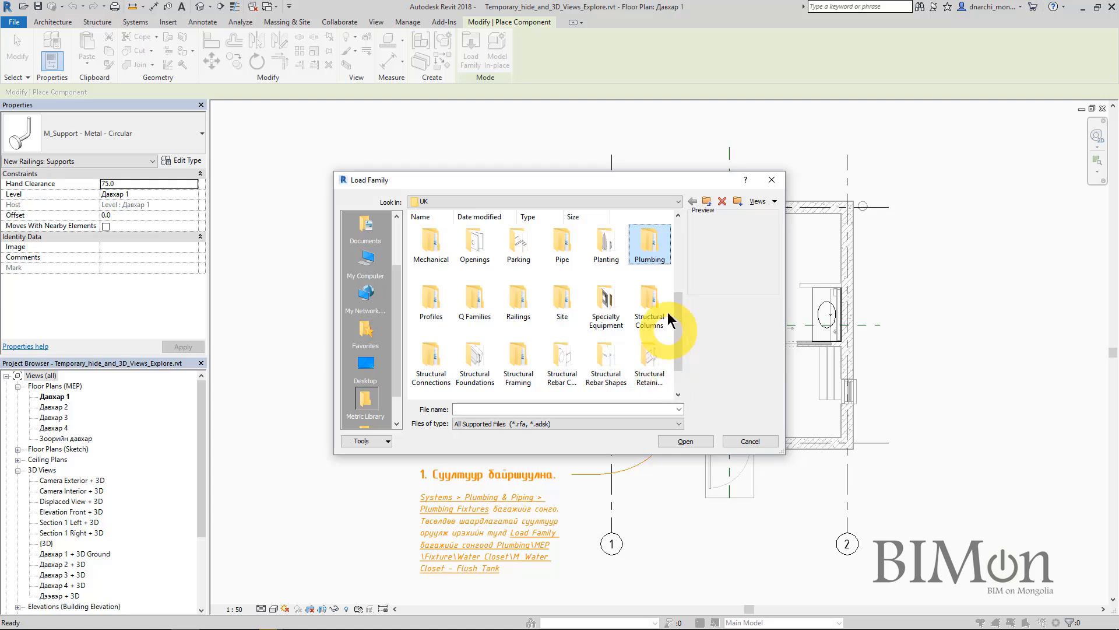
pyautogui.doubleClick(654, 240)
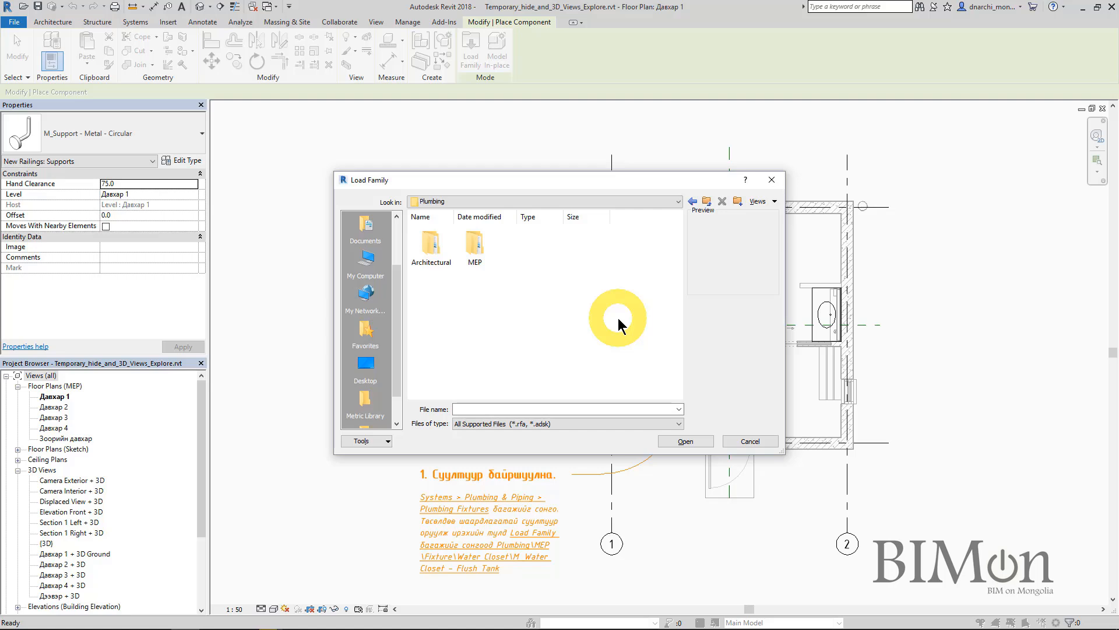
# Load Water Closet - Flush Tank.rfa from the Water Closets folder under MEP, Fixtures.
pyautogui.click(431, 234)
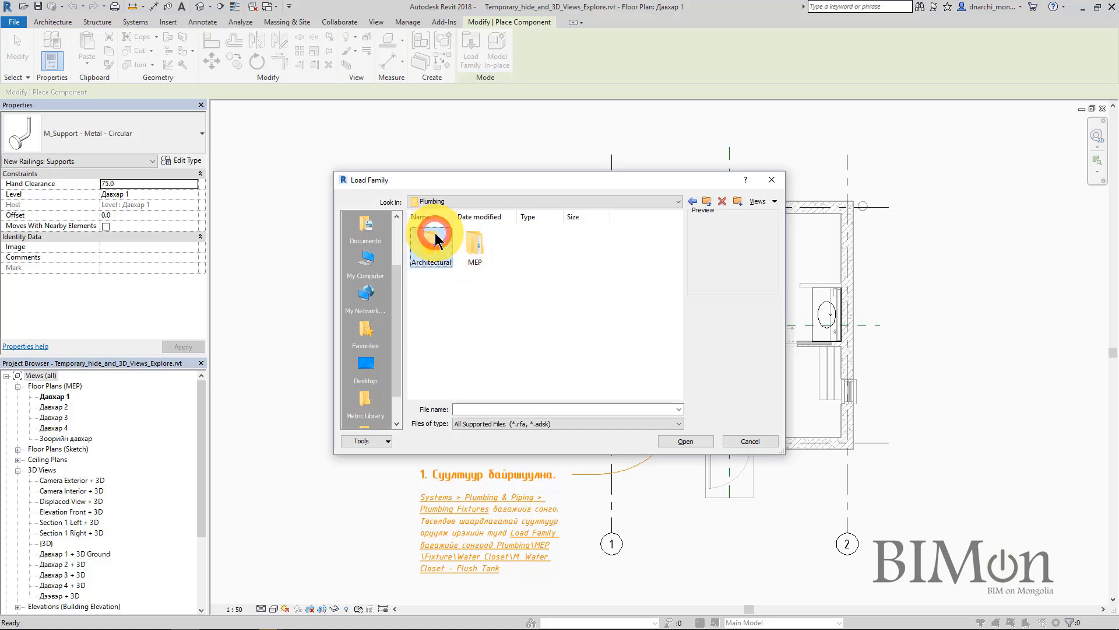
pyautogui.click(475, 242)
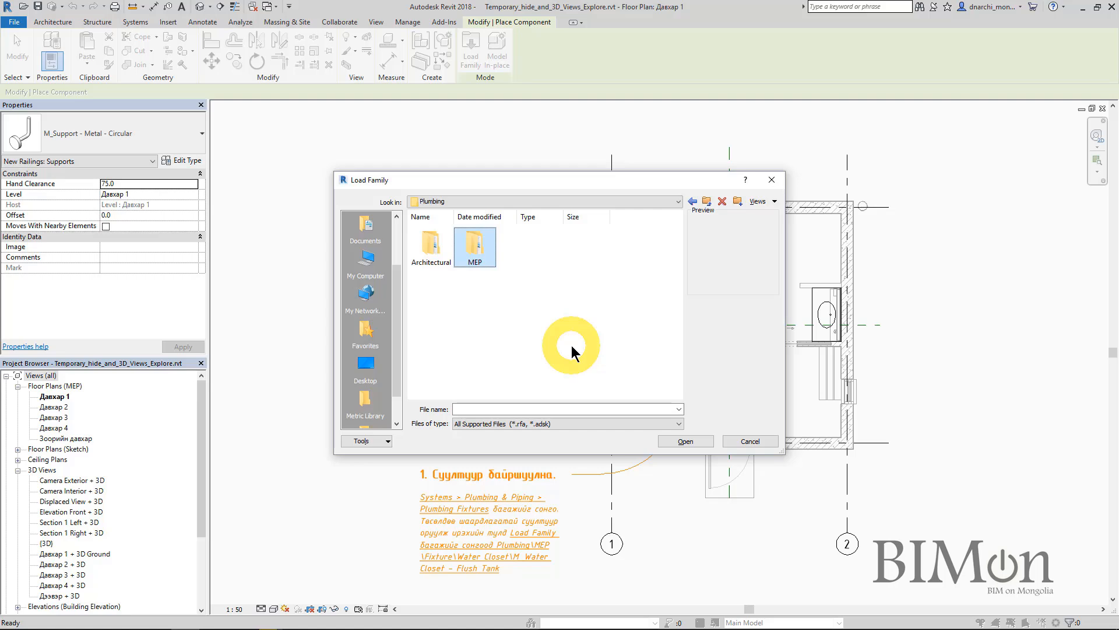
pyautogui.click(433, 239)
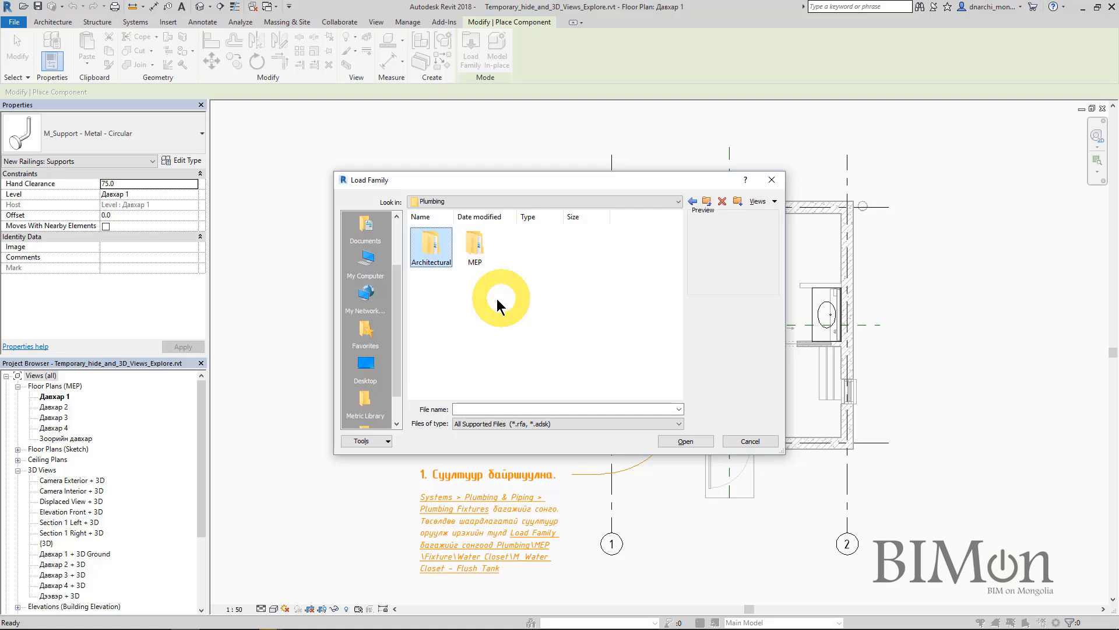
pyautogui.click(475, 244)
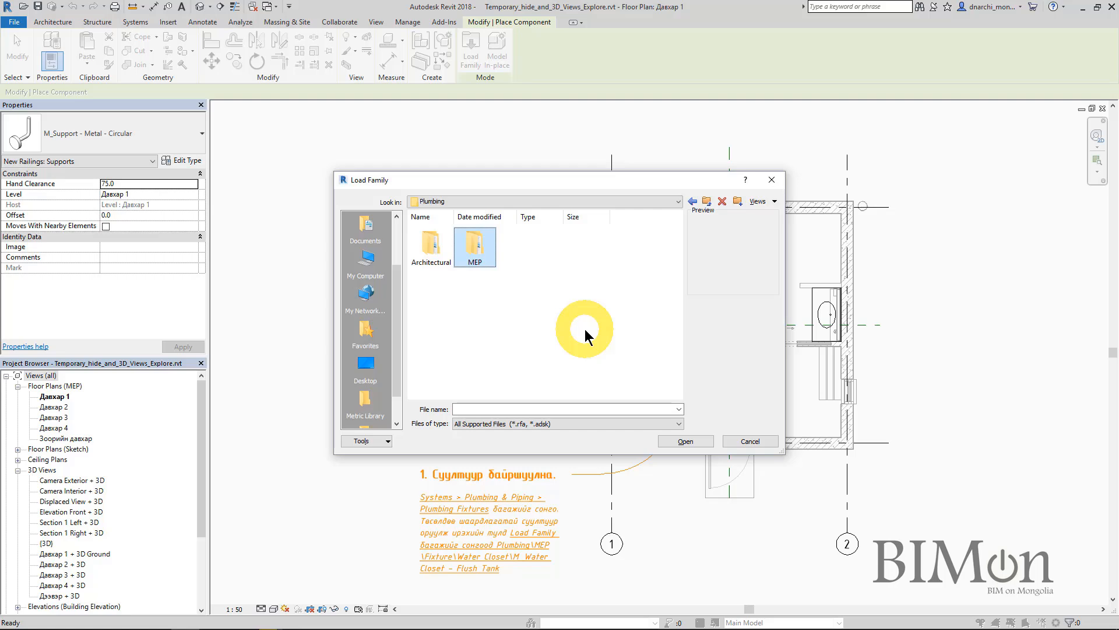
pyautogui.doubleClick(477, 239)
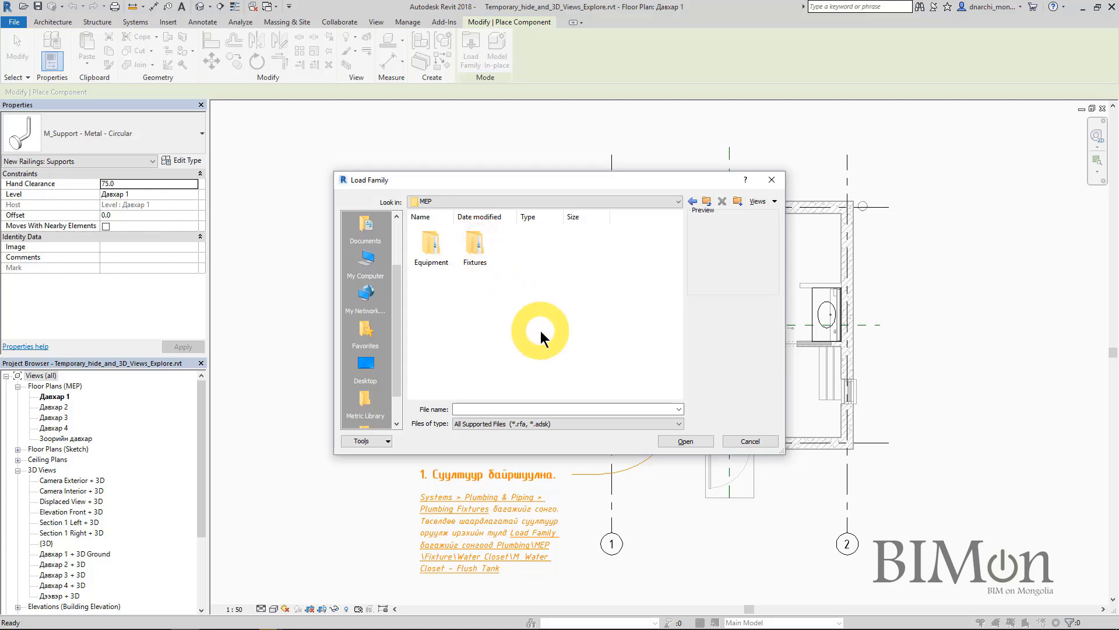
pyautogui.click(432, 245)
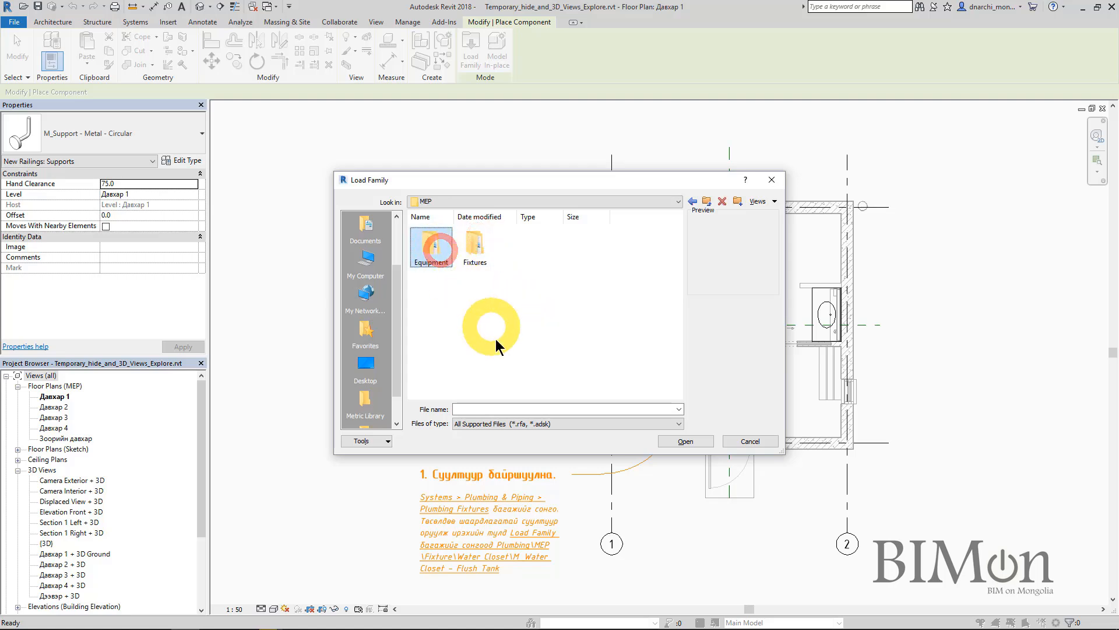
pyautogui.doubleClick(475, 239)
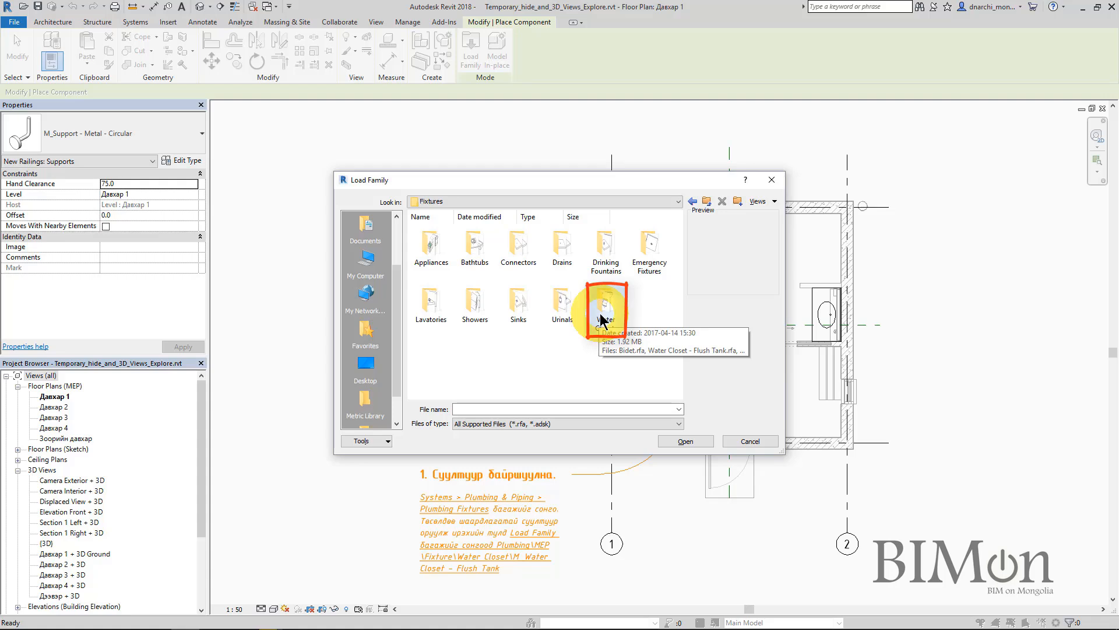
pyautogui.doubleClick(606, 295)
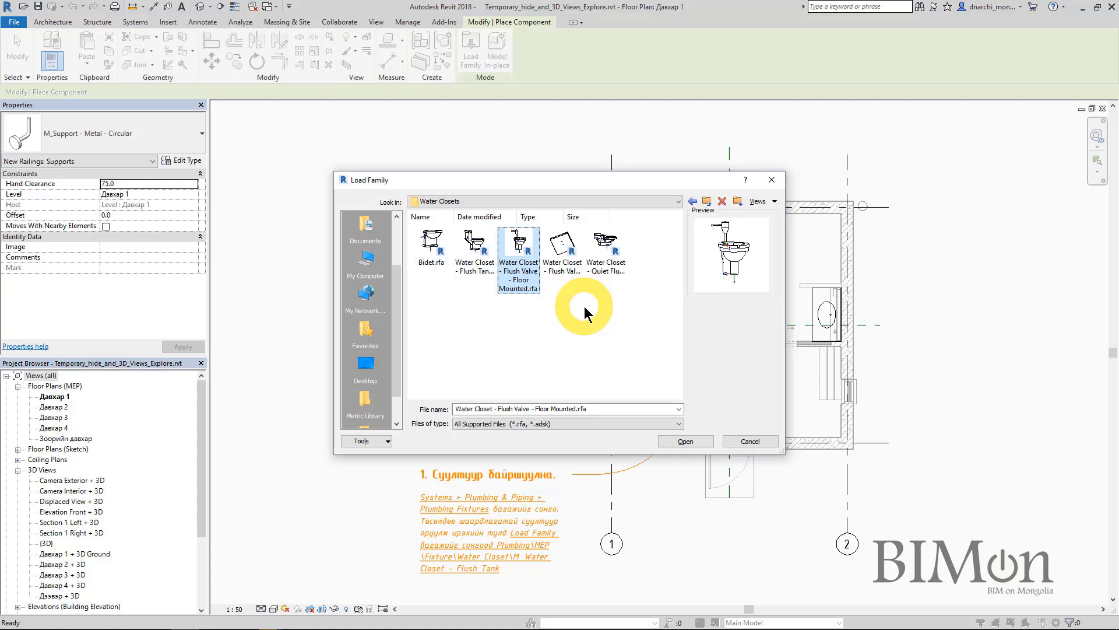
pyautogui.click(465, 239)
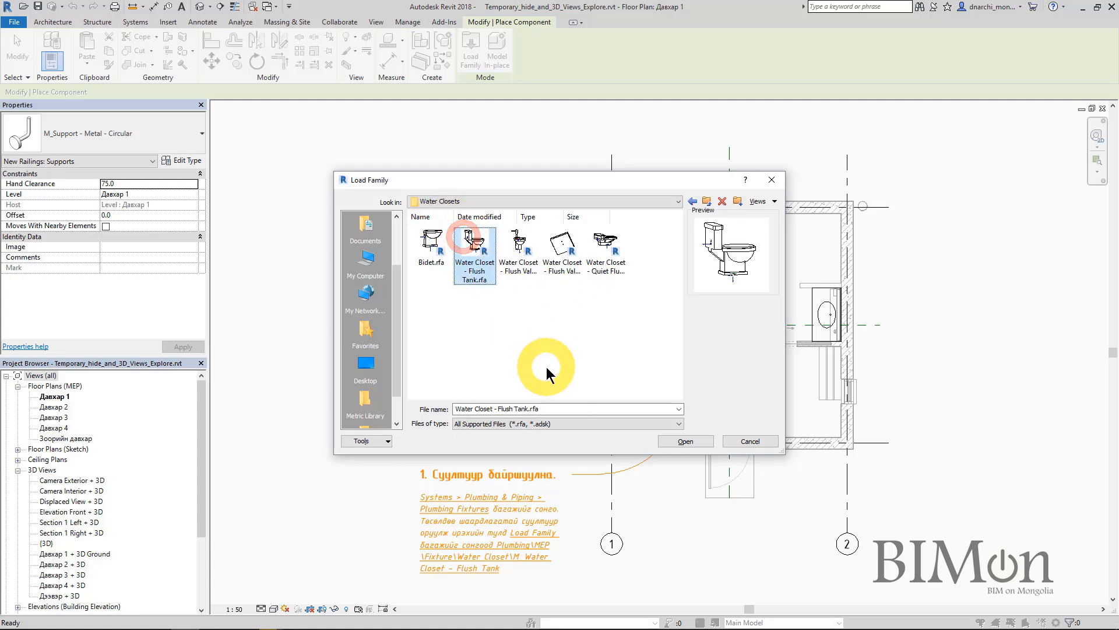
pyautogui.click(686, 441)
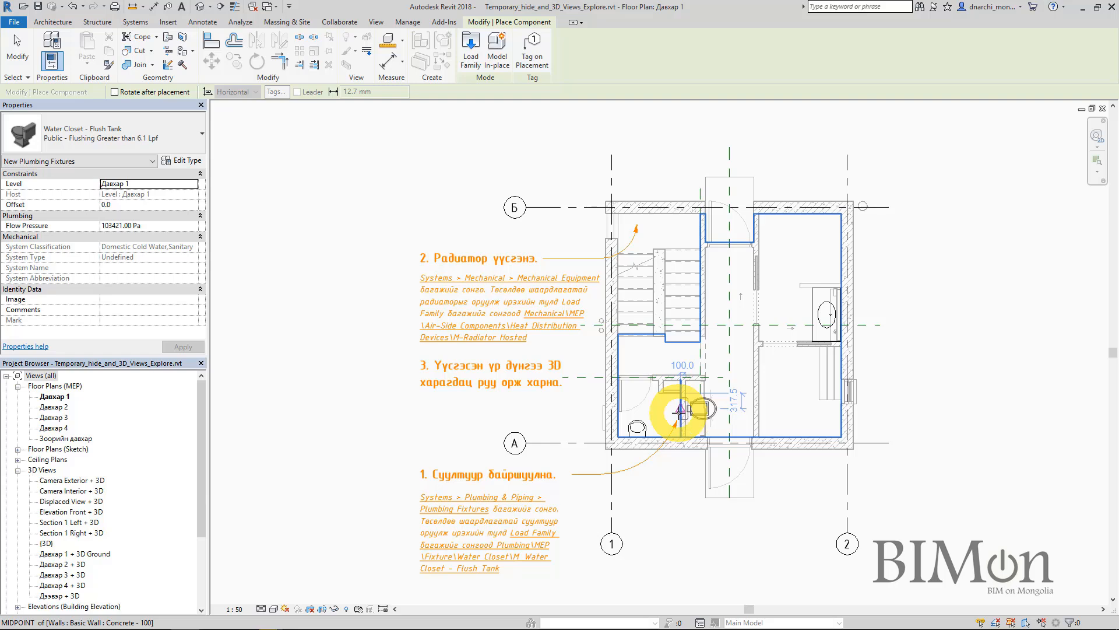
# Place the flush-tank water closet at the midpoint of the small bathroom's partition wall, rotated to face into the bathroom.
pyautogui.press('space')
pyautogui.press('space')
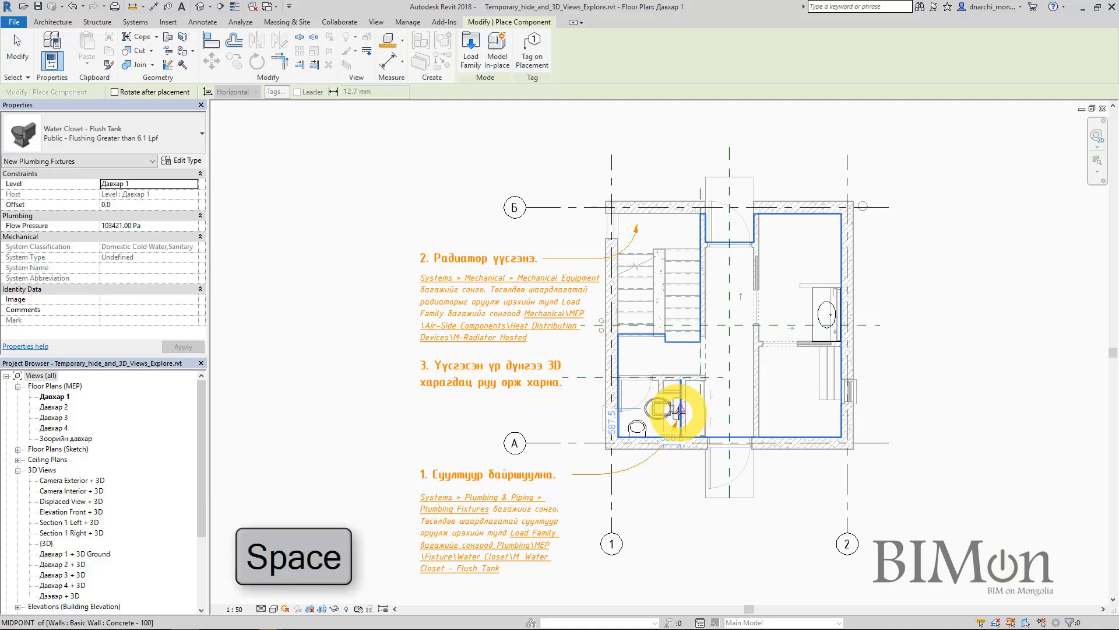
pyautogui.click(680, 409)
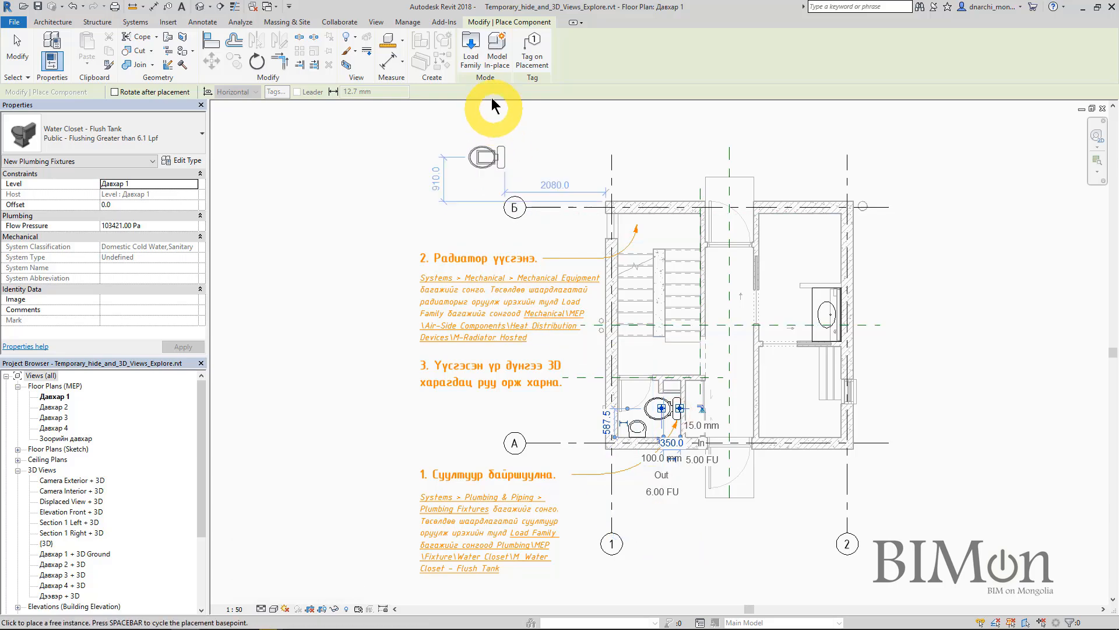
# Start loading another family and open the Mechanical folder of the UK metric library.
pyautogui.click(471, 47)
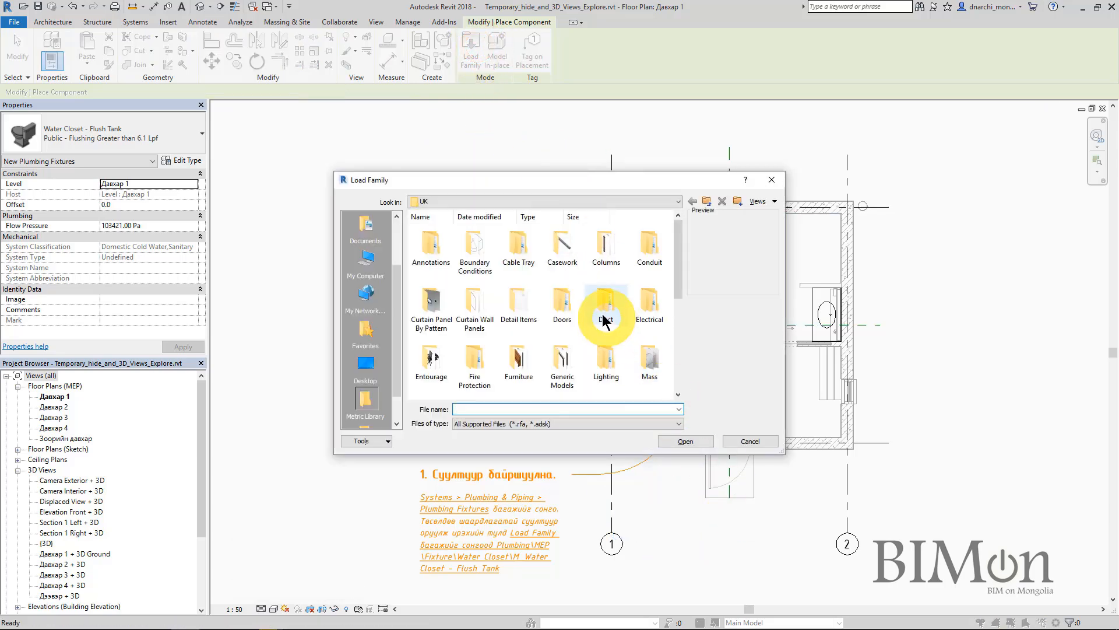
pyautogui.click(555, 300)
pyautogui.press('m')
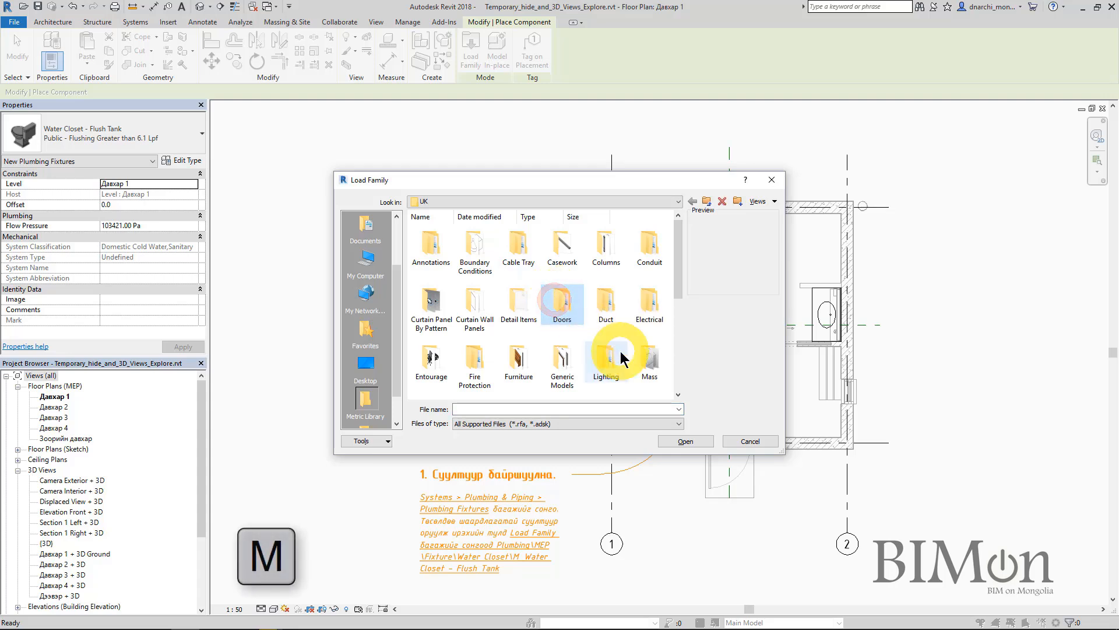
pyautogui.press('e')
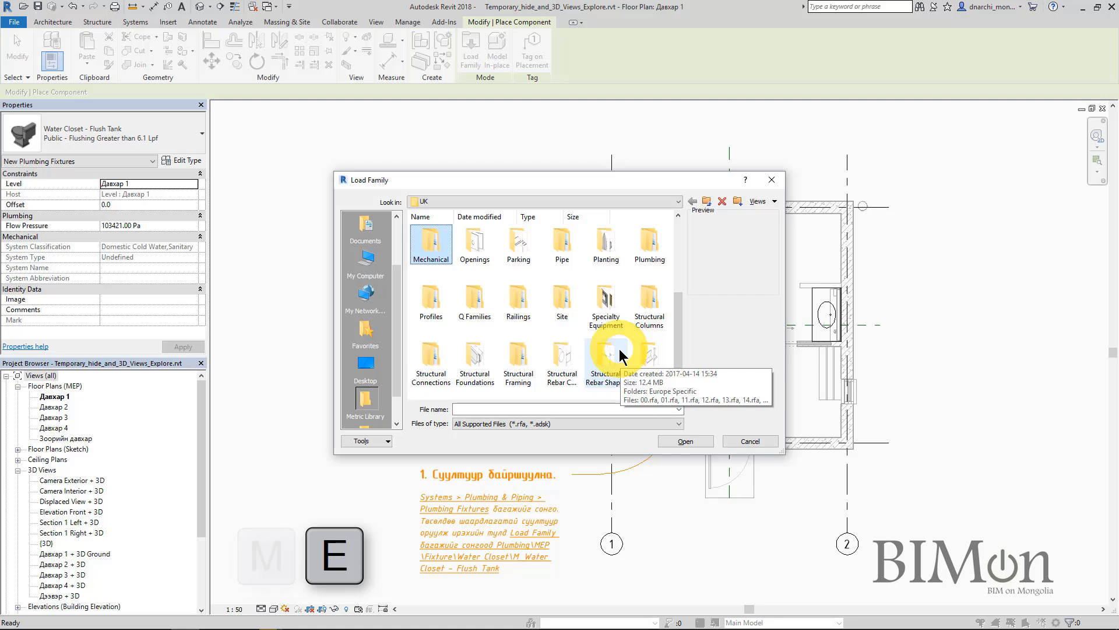
pyautogui.doubleClick(429, 244)
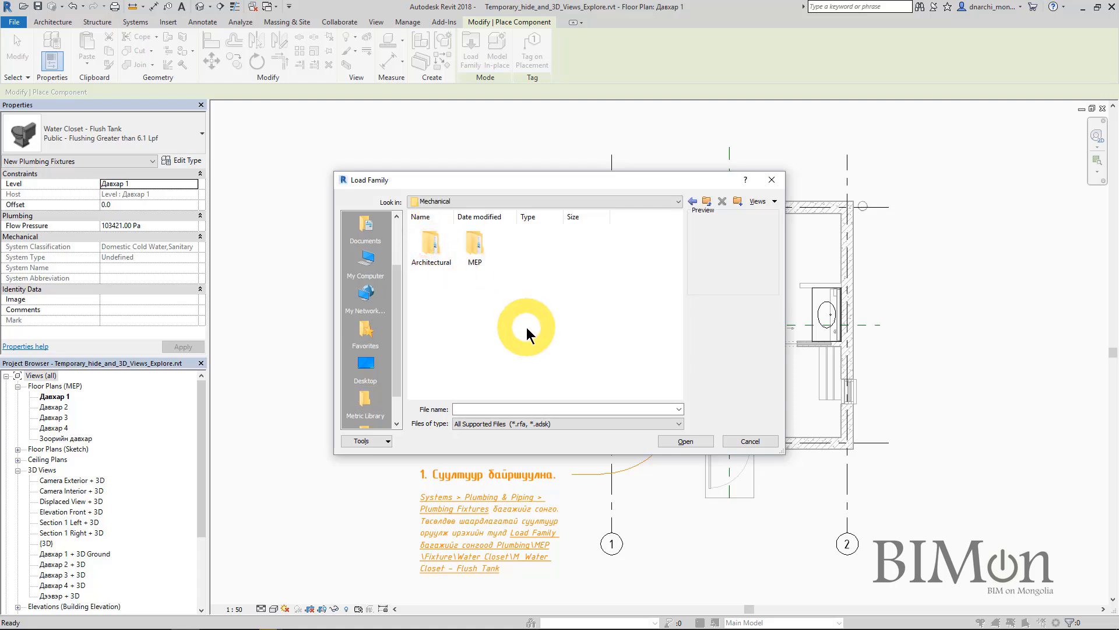
# Load Radiator - Hosted.rfa from MEP, Air-Side Components, Heat Distribution Devices.
pyautogui.click(472, 253)
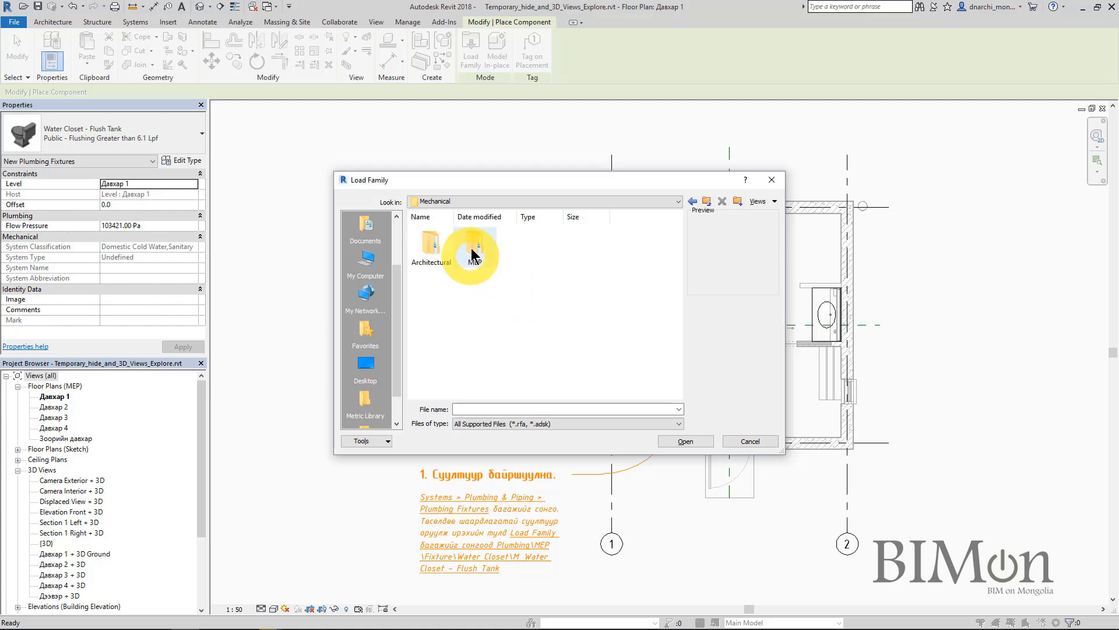
pyautogui.doubleClick(474, 253)
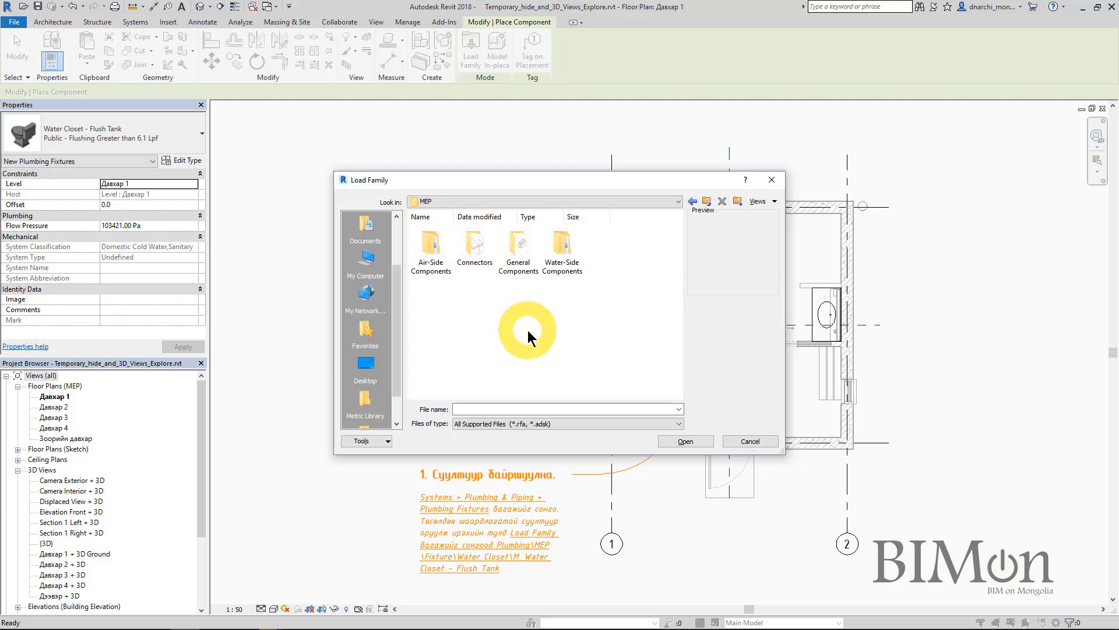
pyautogui.click(425, 242)
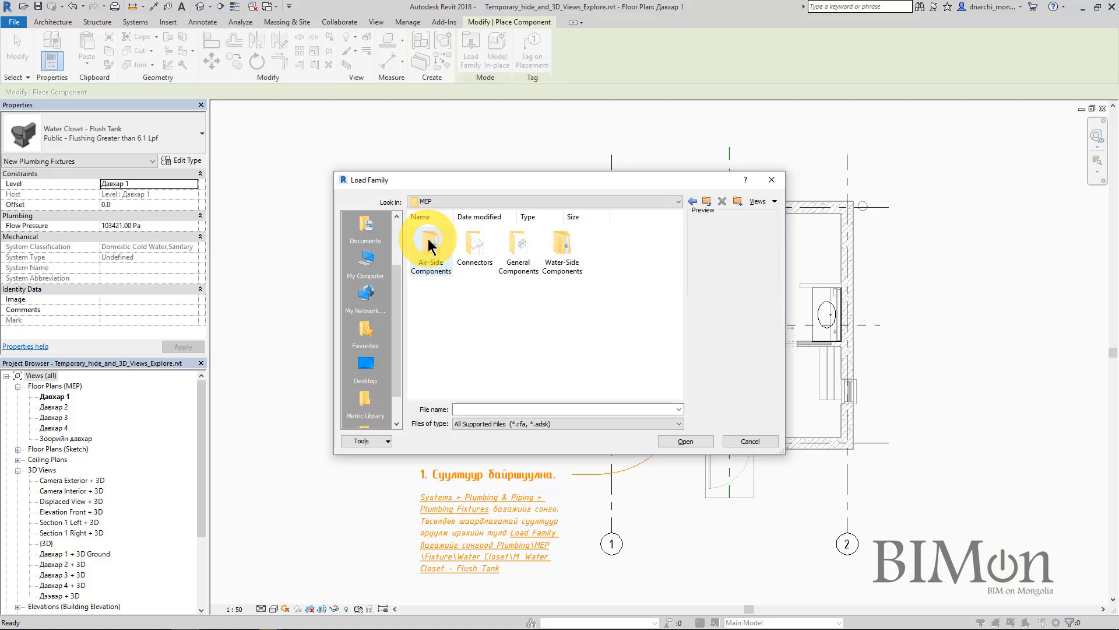
pyautogui.doubleClick(429, 240)
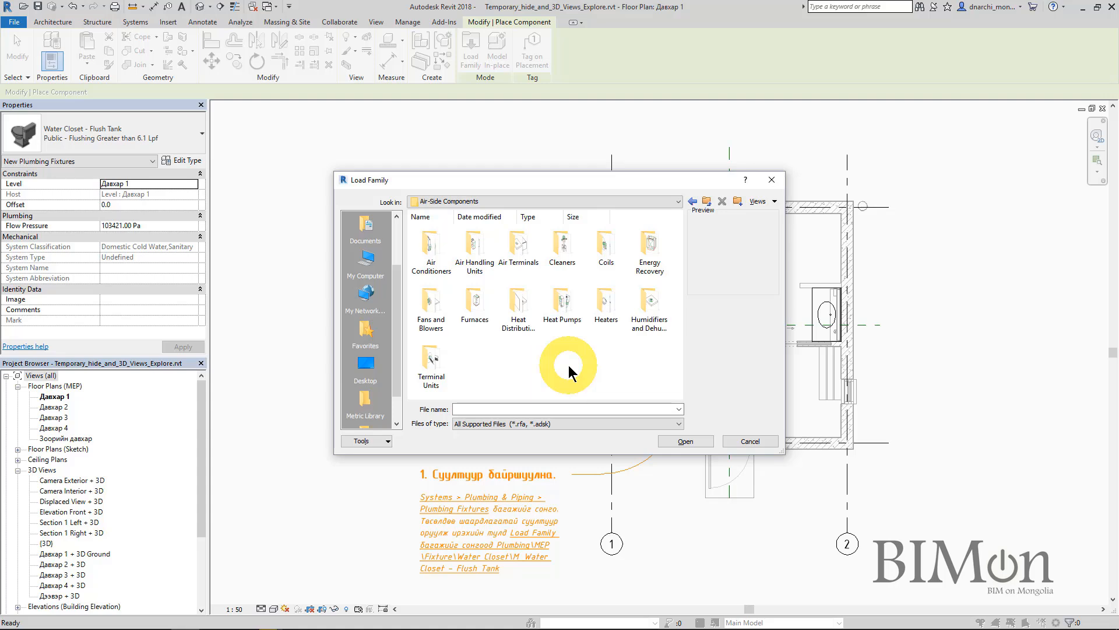
pyautogui.doubleClick(516, 300)
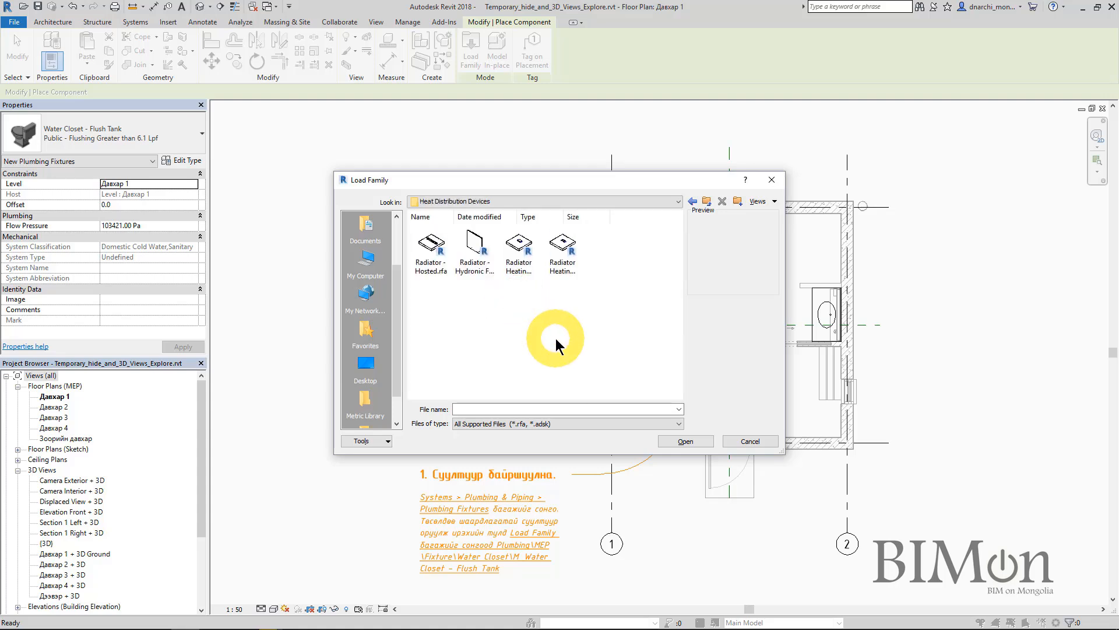
pyautogui.click(429, 247)
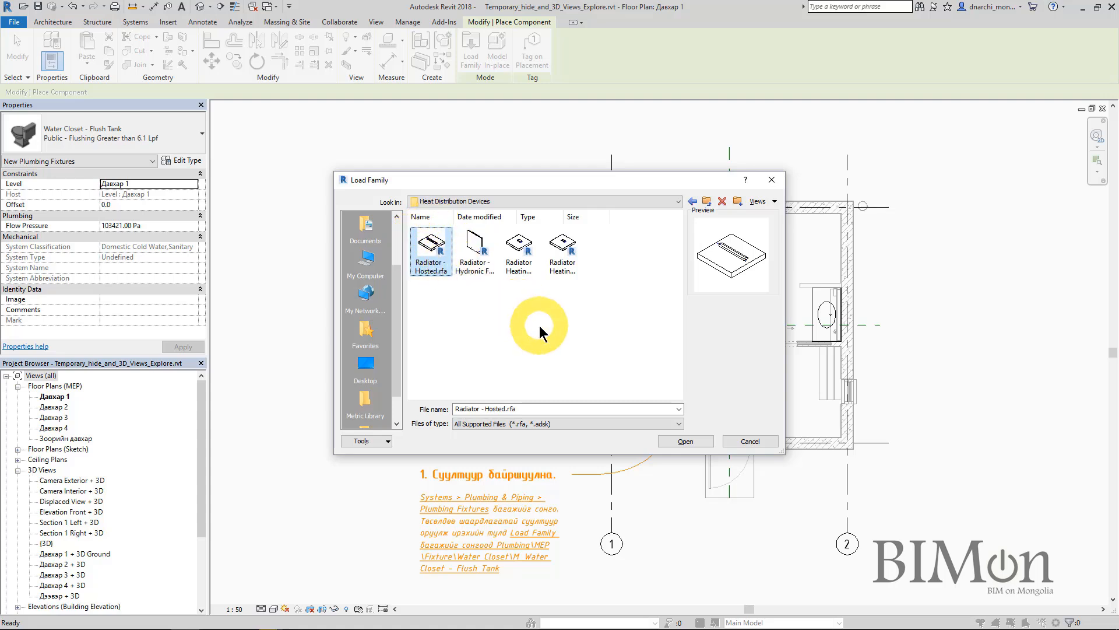
pyautogui.click(686, 442)
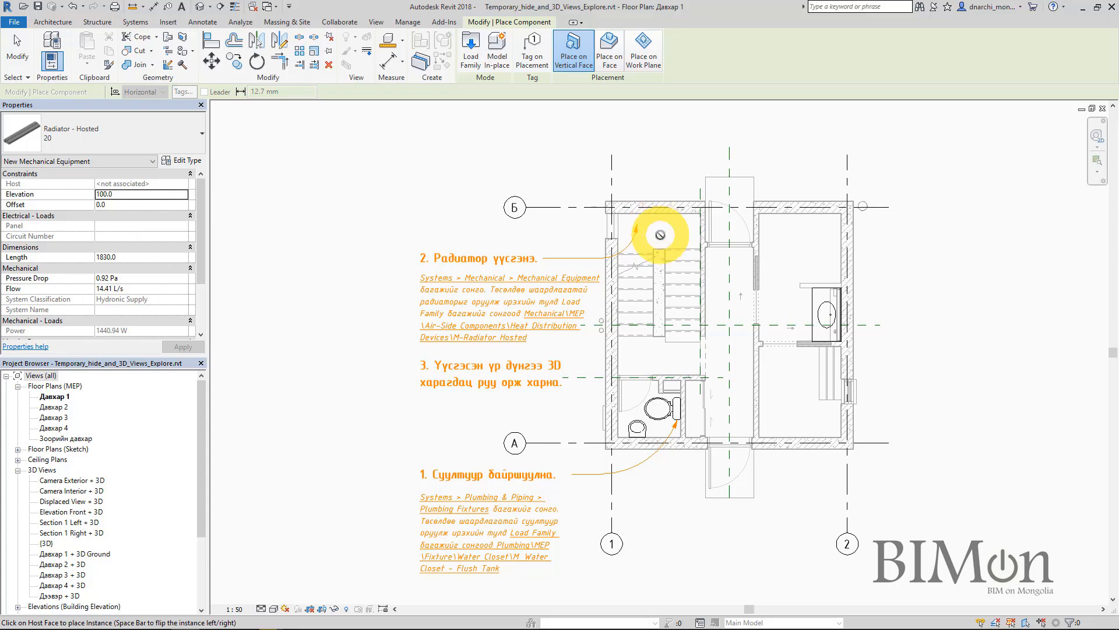
# Place a type 20 hosted radiator on the inner face of the stair room's exterior wall along grid Б.
pyautogui.click(657, 213)
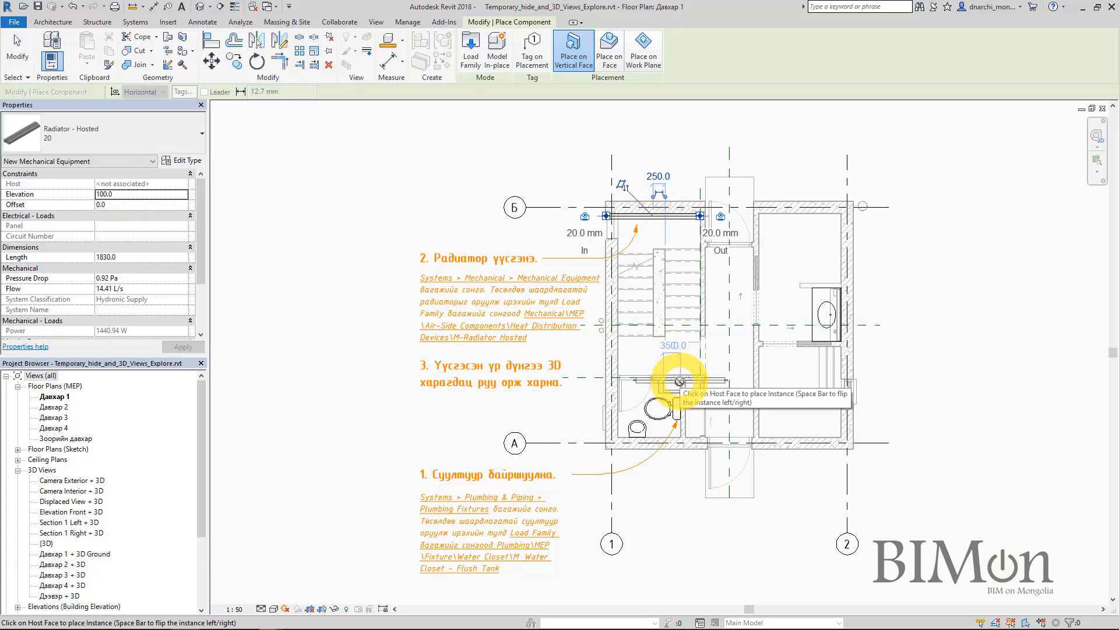
pyautogui.press('Escape')
pyautogui.press('Escape')
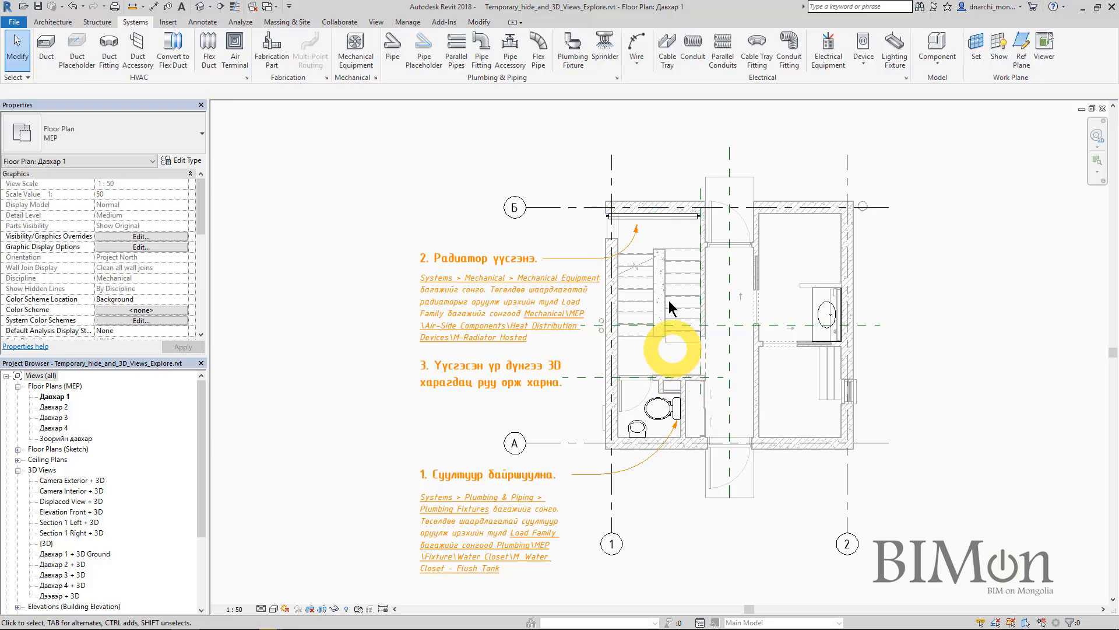
# Set the length of the placed radiator on the grid Б wall to 1000.
pyautogui.click(663, 214)
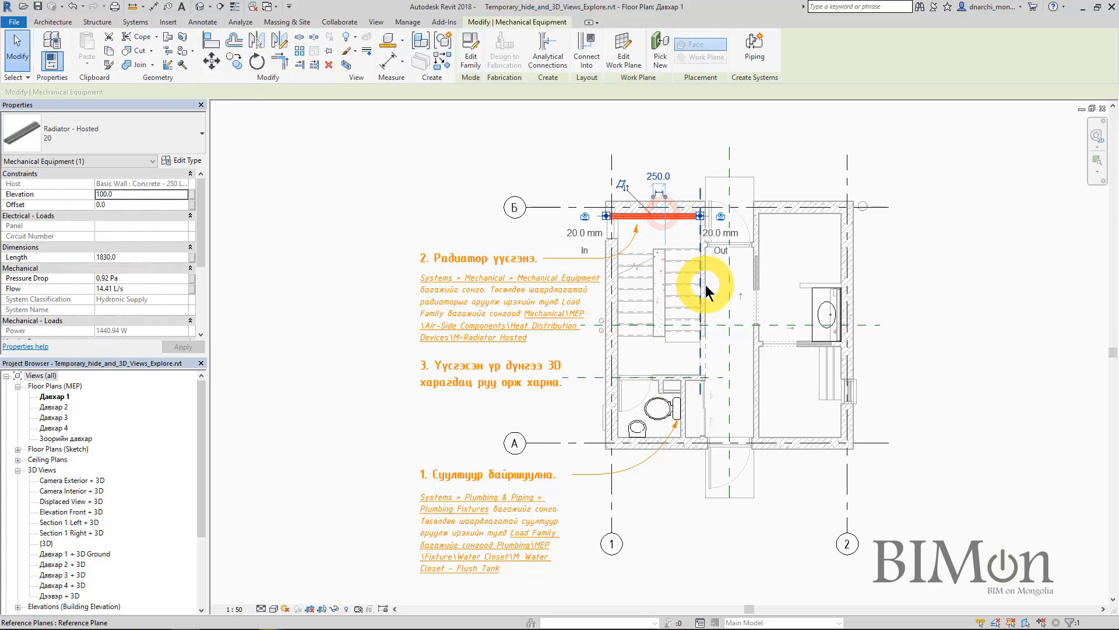
pyautogui.click(148, 135)
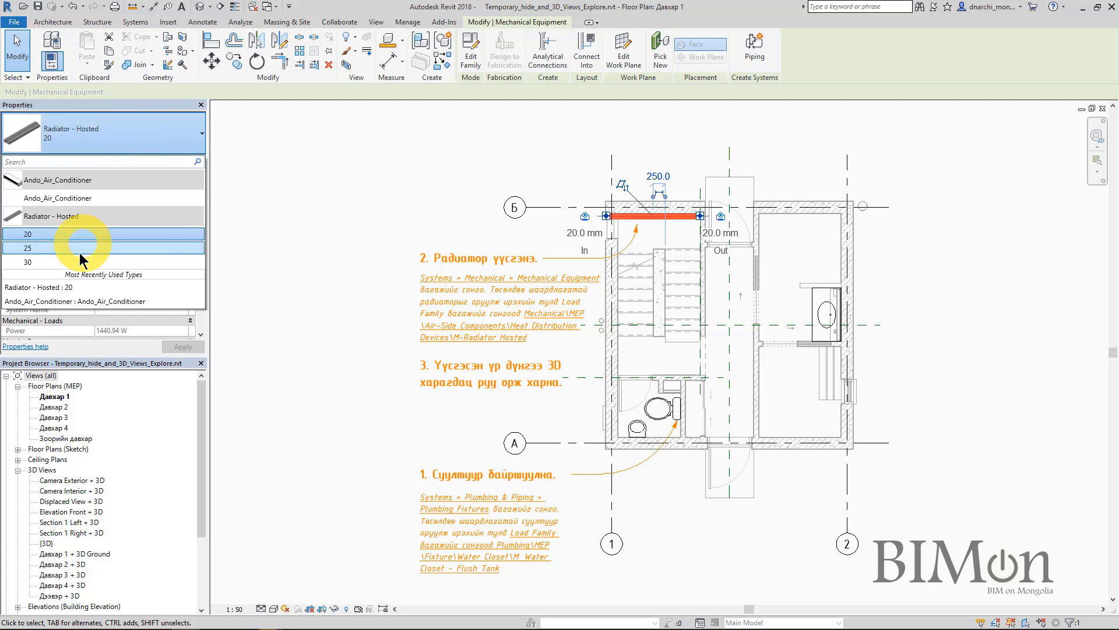
pyautogui.click(122, 141)
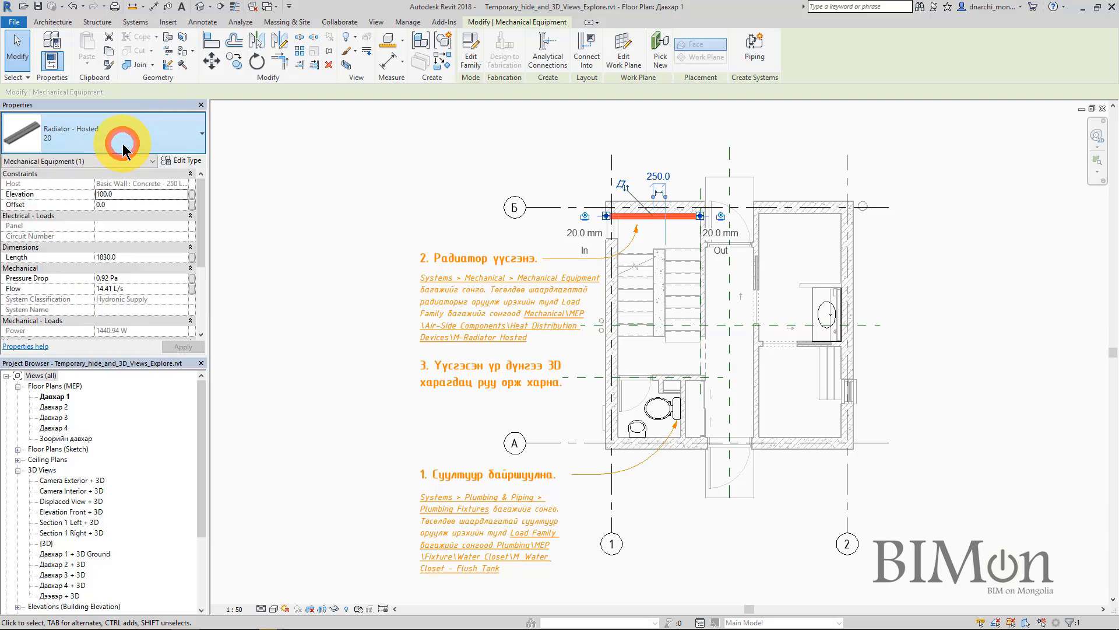
pyautogui.click(140, 259)
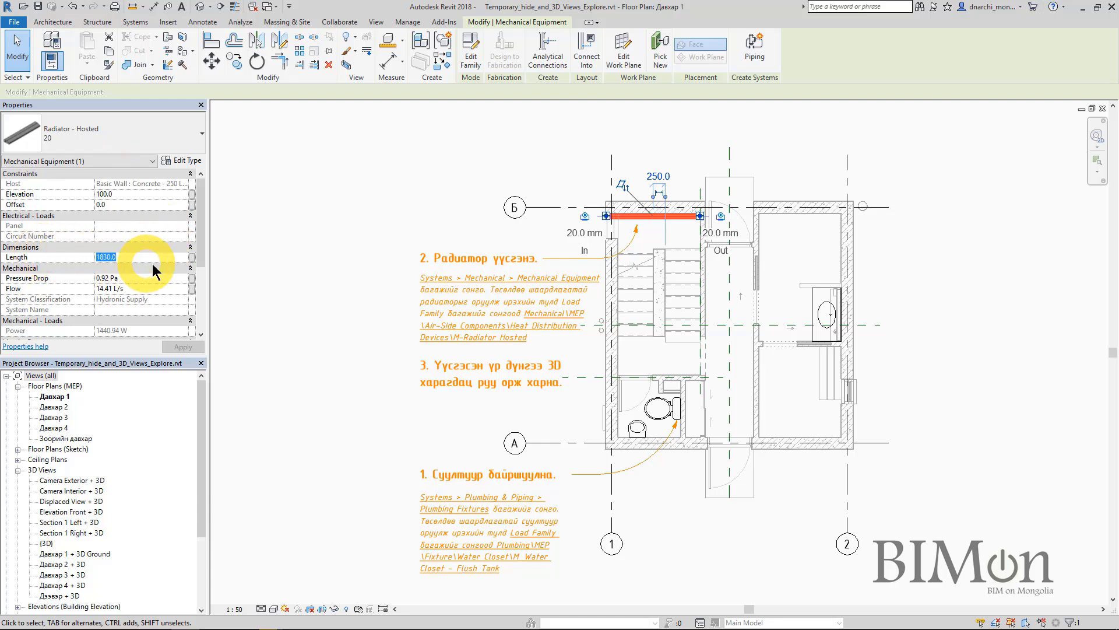
pyautogui.write('1000')
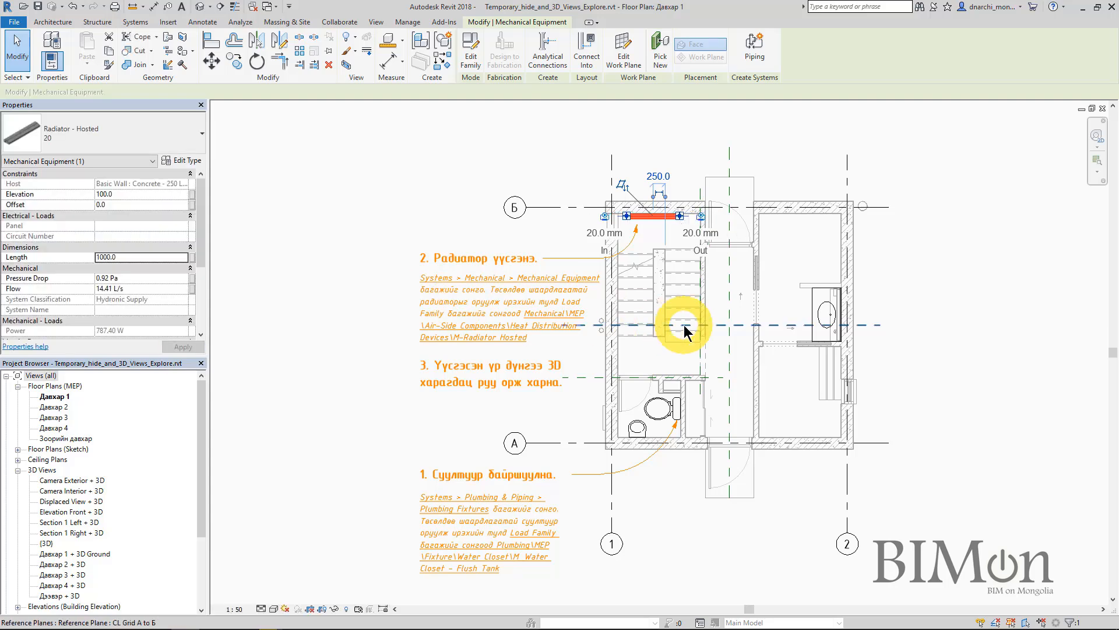
pyautogui.click(890, 371)
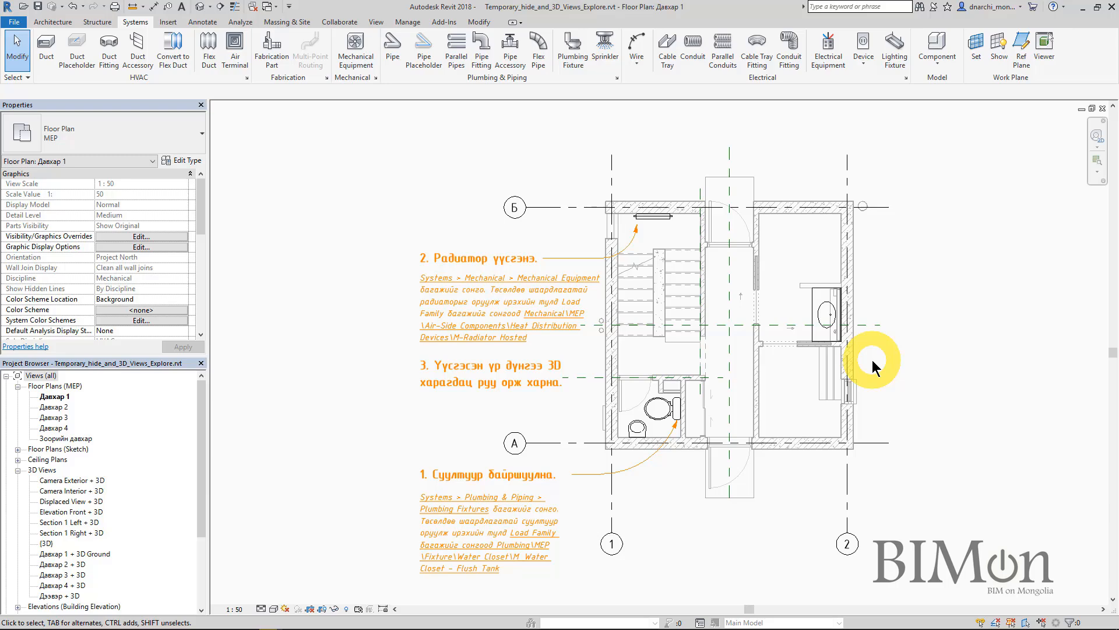
# Open the default {3D} view to inspect the tower building.
pyautogui.click(200, 7)
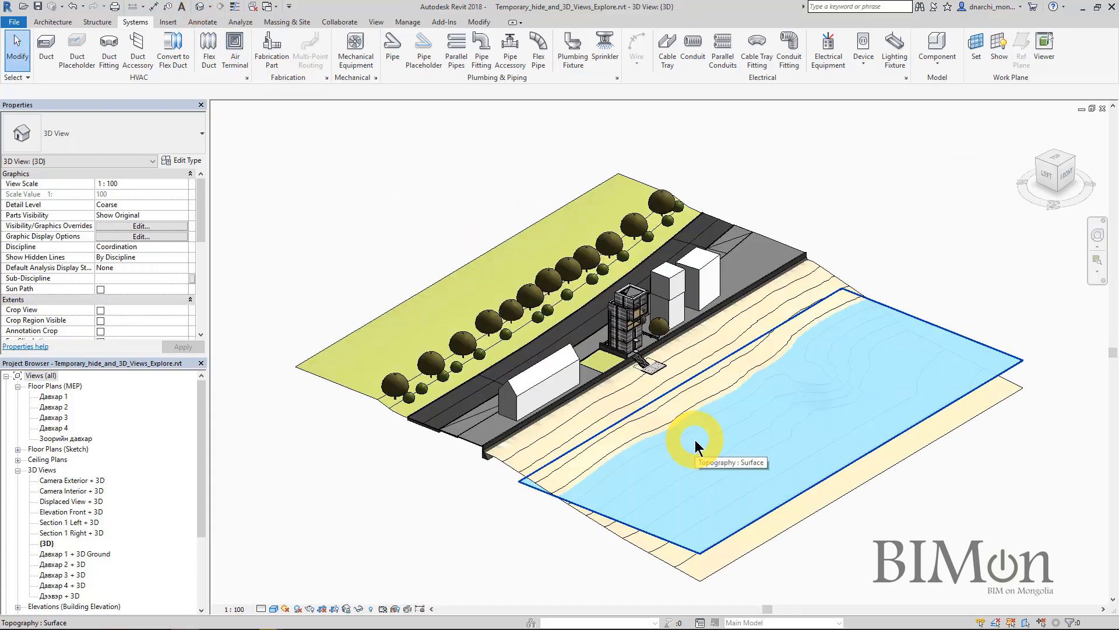
pyautogui.scroll(5, 630, 337)
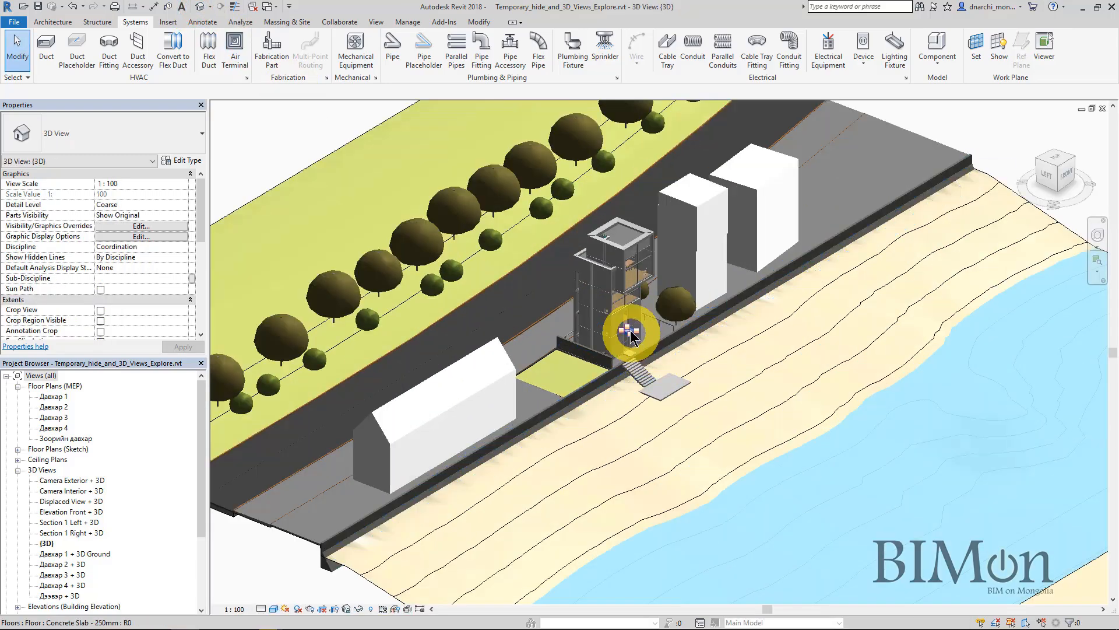
pyautogui.scroll(3, 628, 326)
pyautogui.scroll(-1, 690, 373)
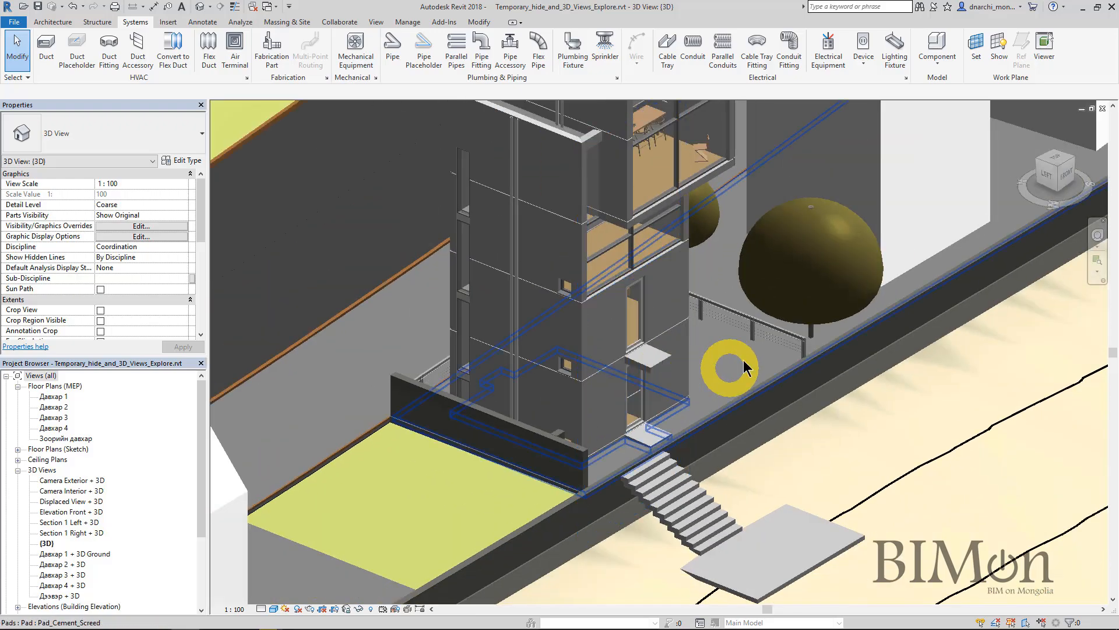
pyautogui.moveTo(747, 365); pyautogui.dragTo(764, 410, button='middle')
pyautogui.scroll(-3, 763, 410)
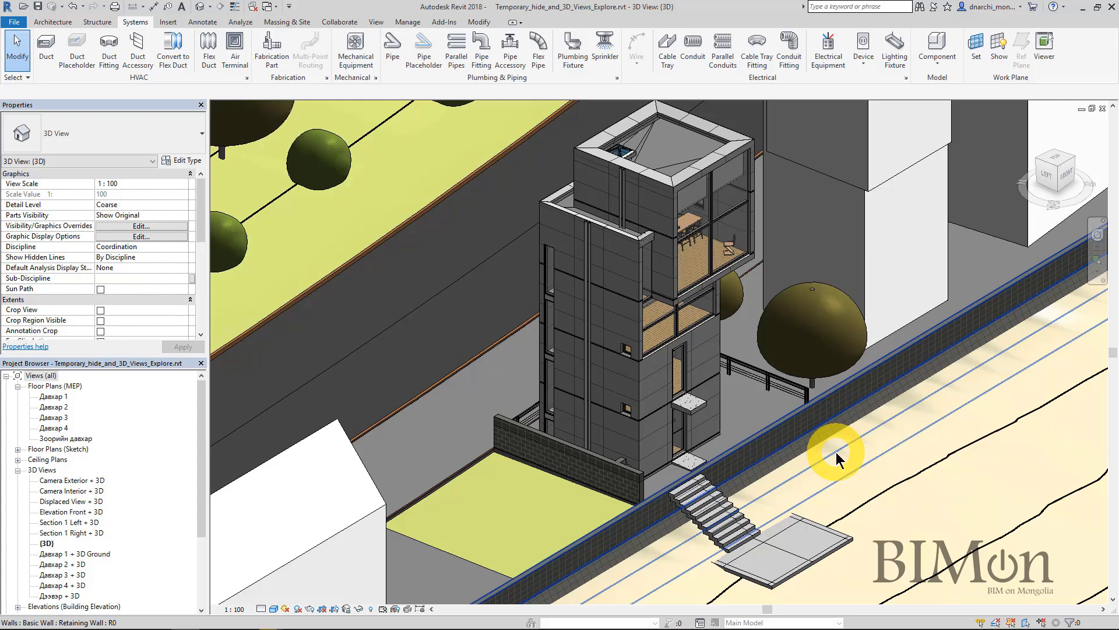
# Preview the 3D view in the Mechanical discipline and return it to Coordination.
pyautogui.click(175, 247)
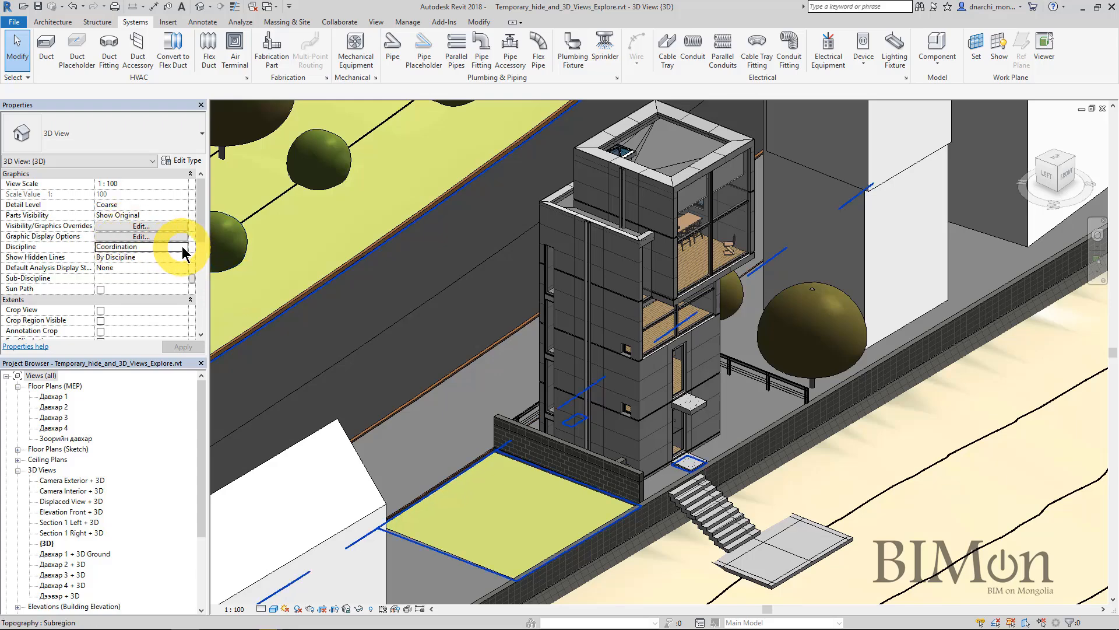
pyautogui.click(182, 247)
pyautogui.click(121, 275)
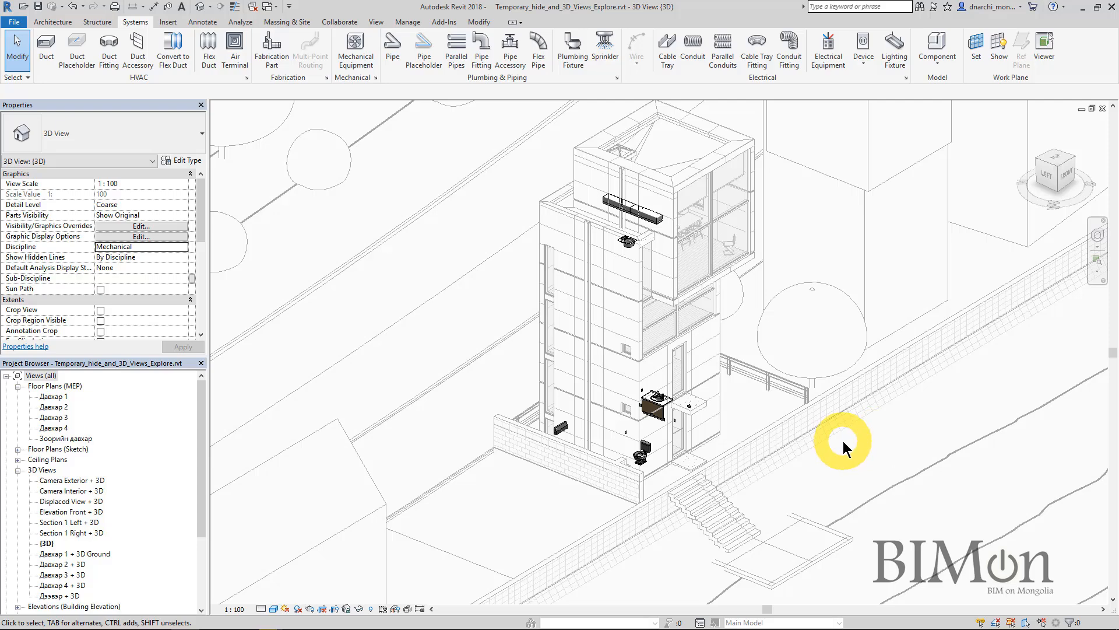
pyautogui.click(181, 246)
pyautogui.click(126, 300)
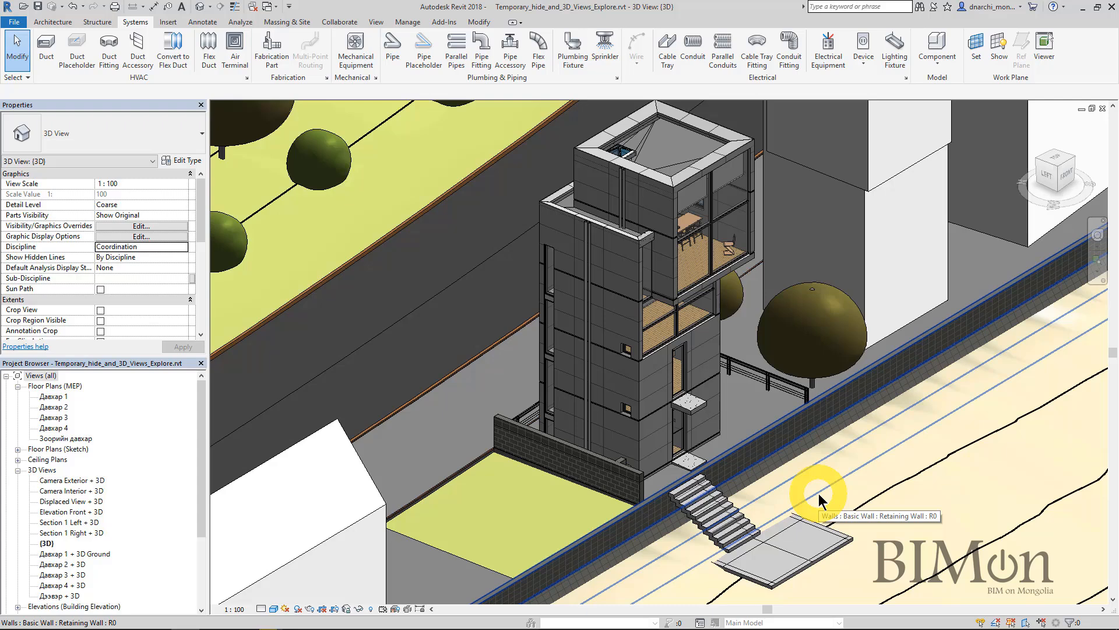
# Temporarily hide only the tower's exterior wall that encloses the staircase, using Hide Element.
pyautogui.click(603, 366)
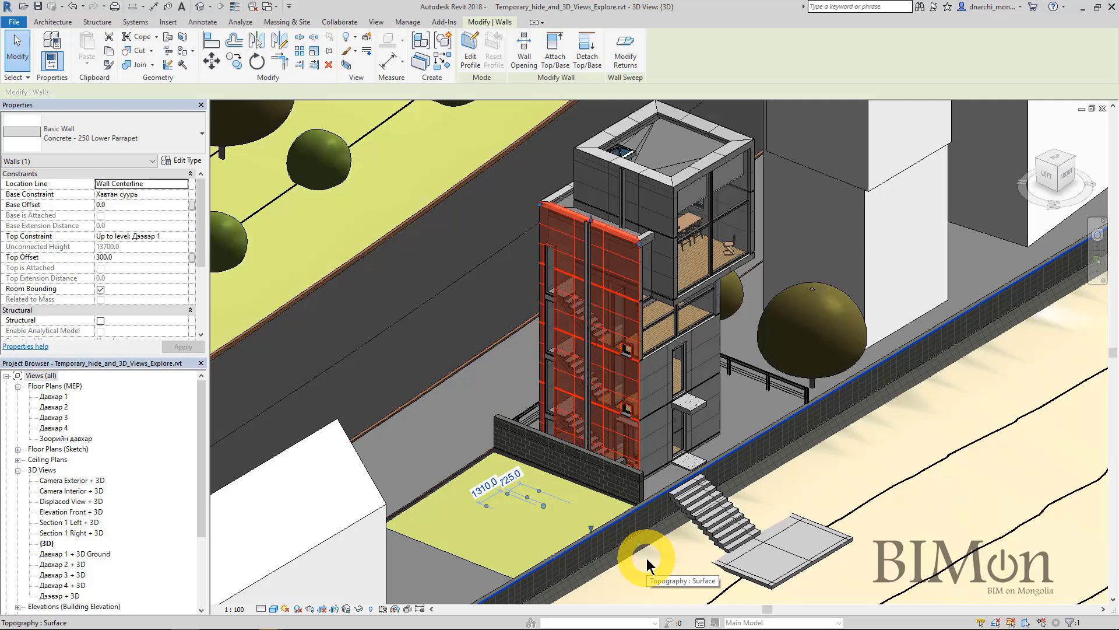
pyautogui.click(359, 609)
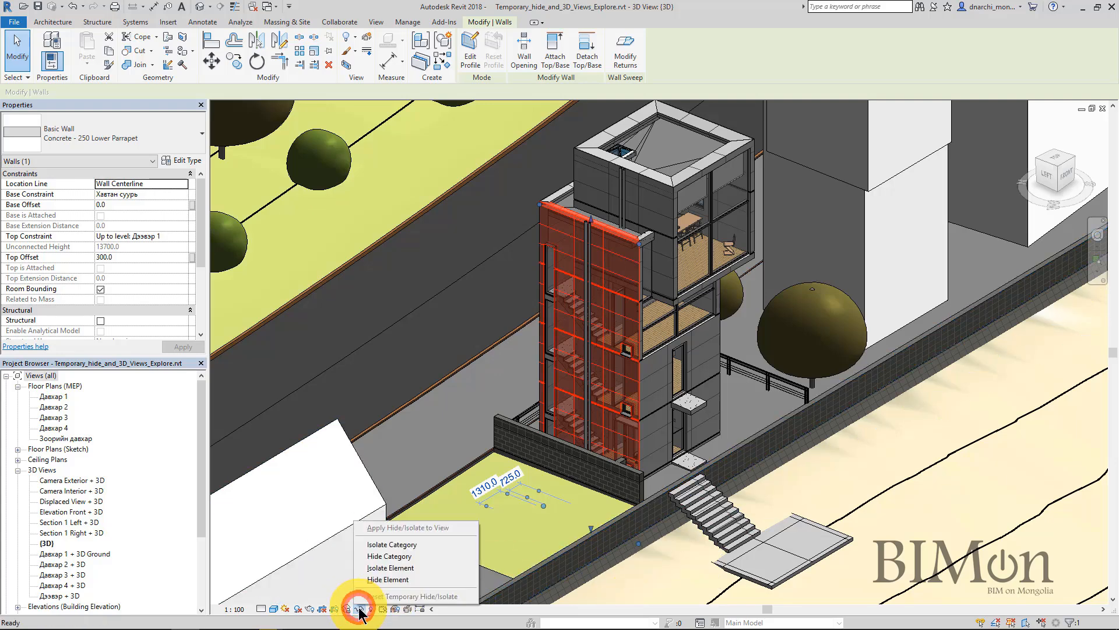
pyautogui.click(384, 581)
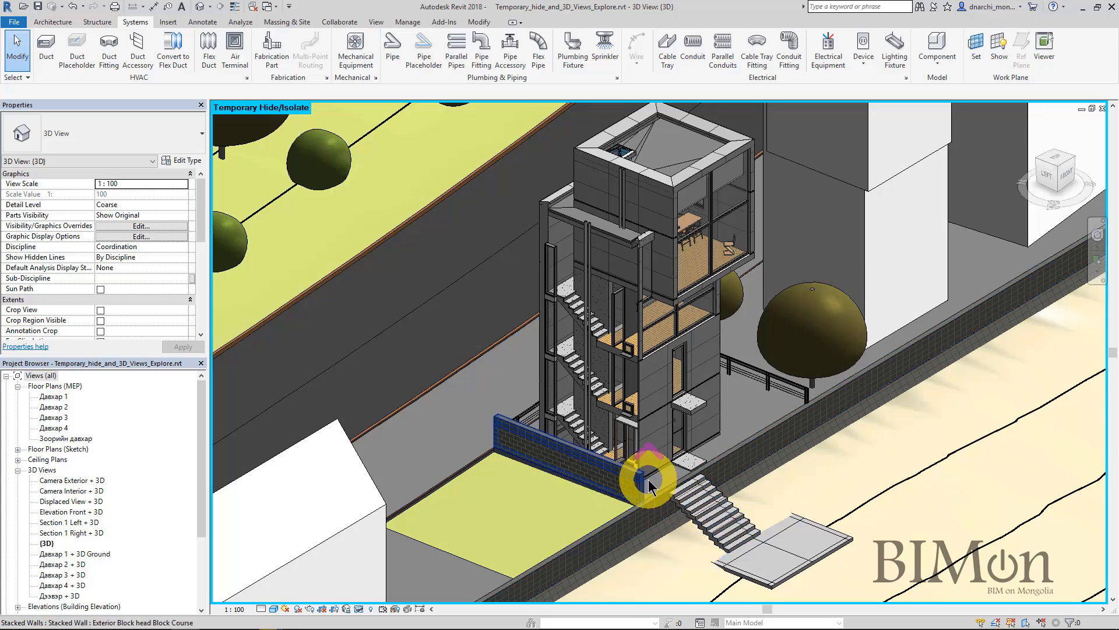
# Examine the exposed staircase and the vertical rainwater pipe in front of it.
pyautogui.scroll(3, 647, 479)
pyautogui.keyDown('shift'); pyautogui.moveTo(647, 479); pyautogui.dragTo(562, 362, button='middle'); pyautogui.keyUp('shift')
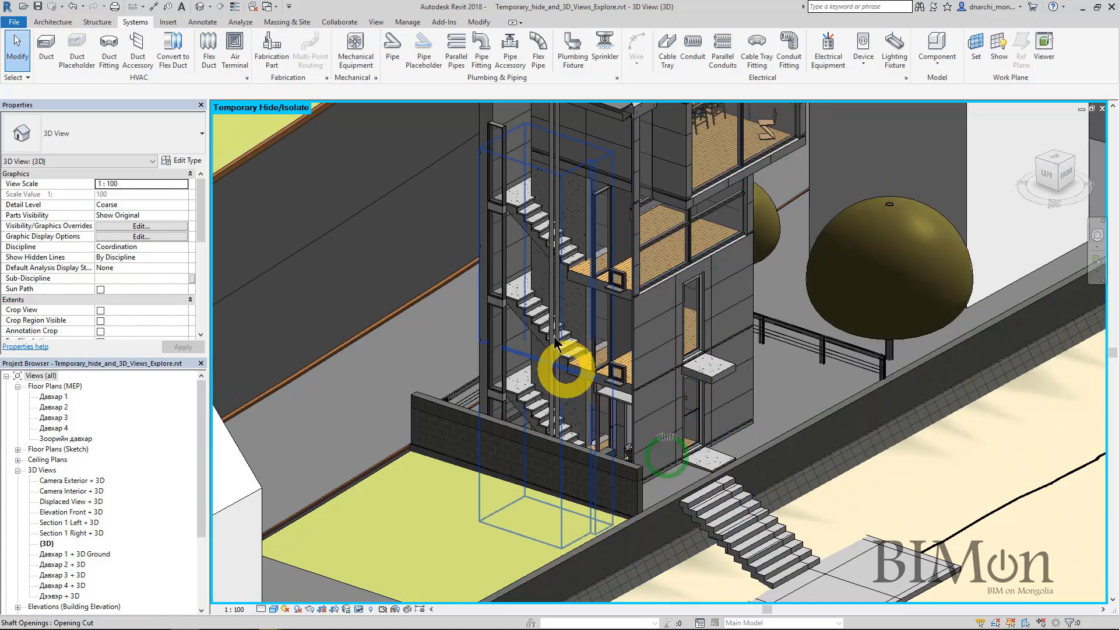
pyautogui.click(551, 306)
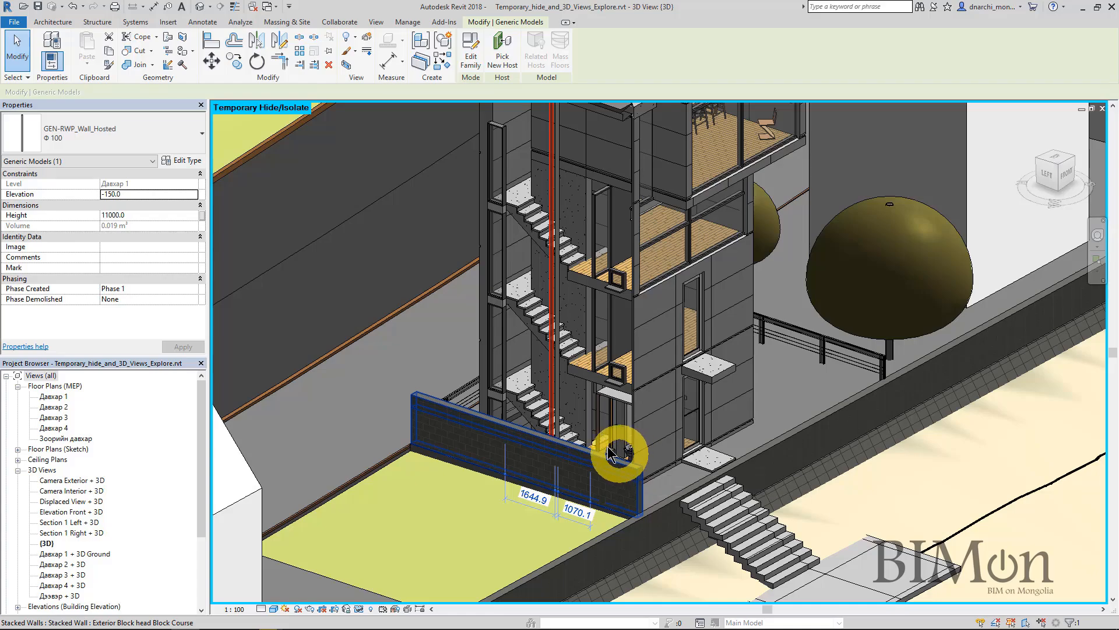
pyautogui.keyDown('shift'); pyautogui.moveTo(562, 418); pyautogui.dragTo(557, 471, button='middle'); pyautogui.keyUp('shift')
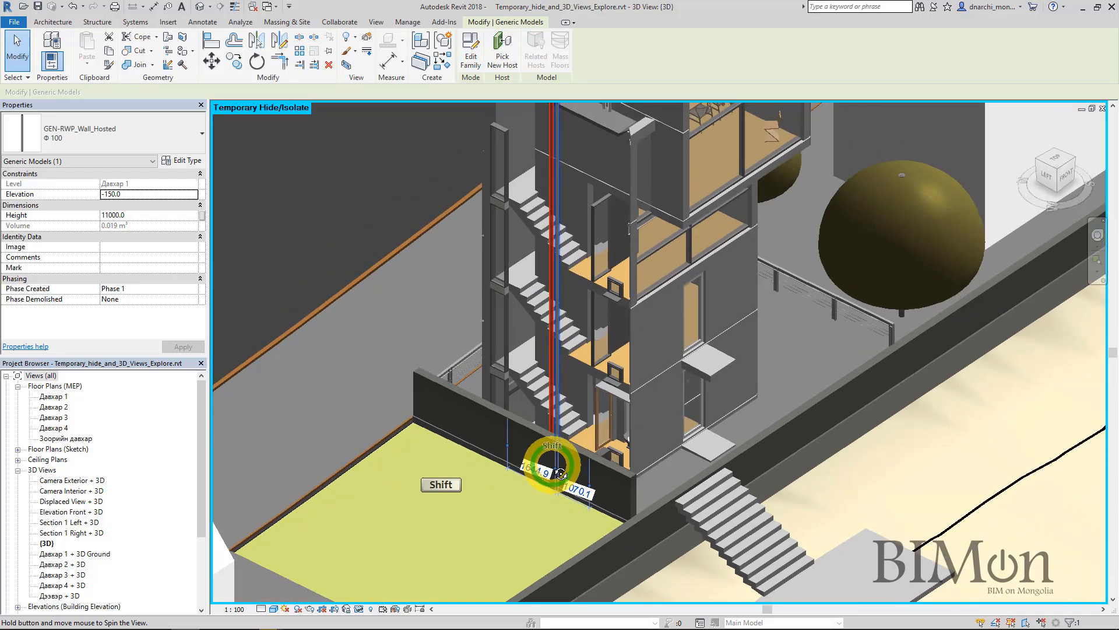
pyautogui.scroll(-2, 601, 452)
pyautogui.moveTo(605, 411); pyautogui.dragTo(603, 468, button='middle')
pyautogui.press('Escape')
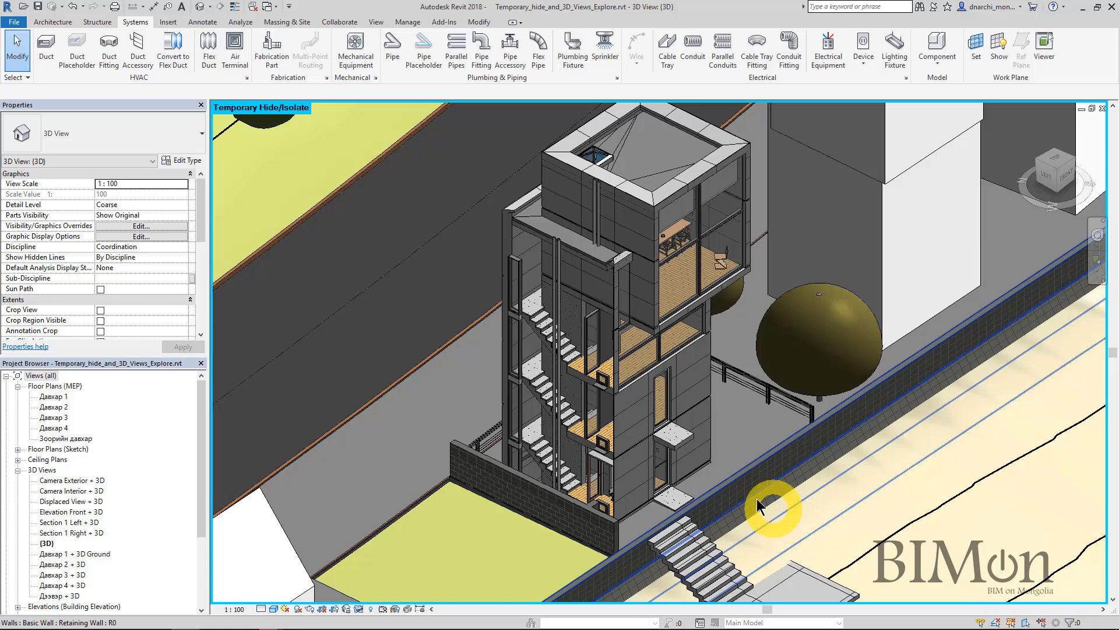
# Temporarily hide the whole Walls category, using the tower's entrance-side exterior wall as the selected element.
pyautogui.click(633, 415)
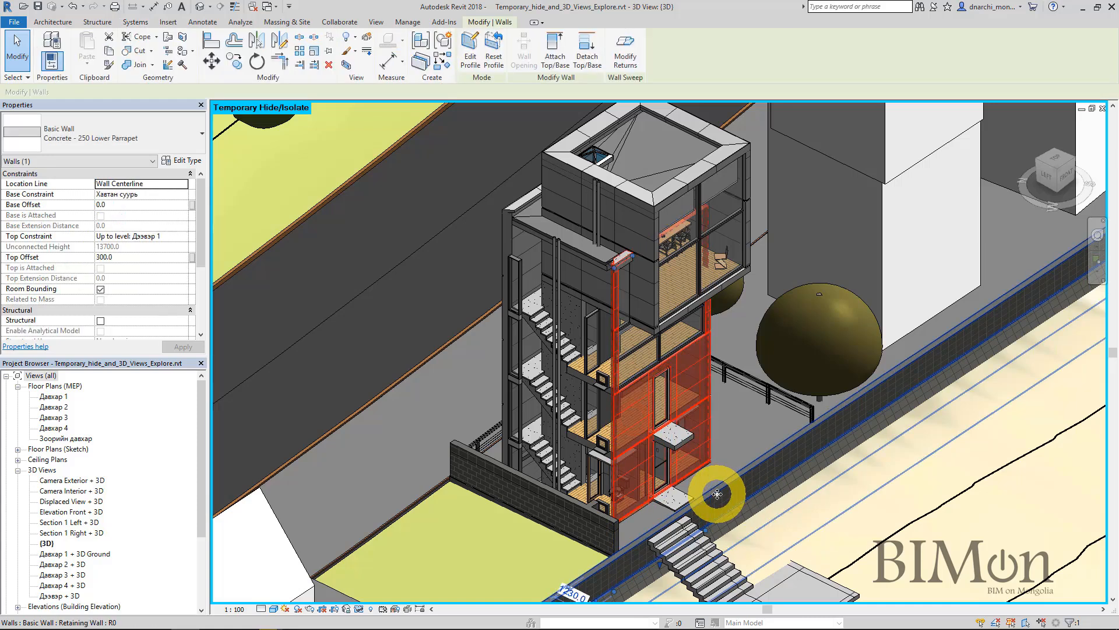
pyautogui.click(358, 611)
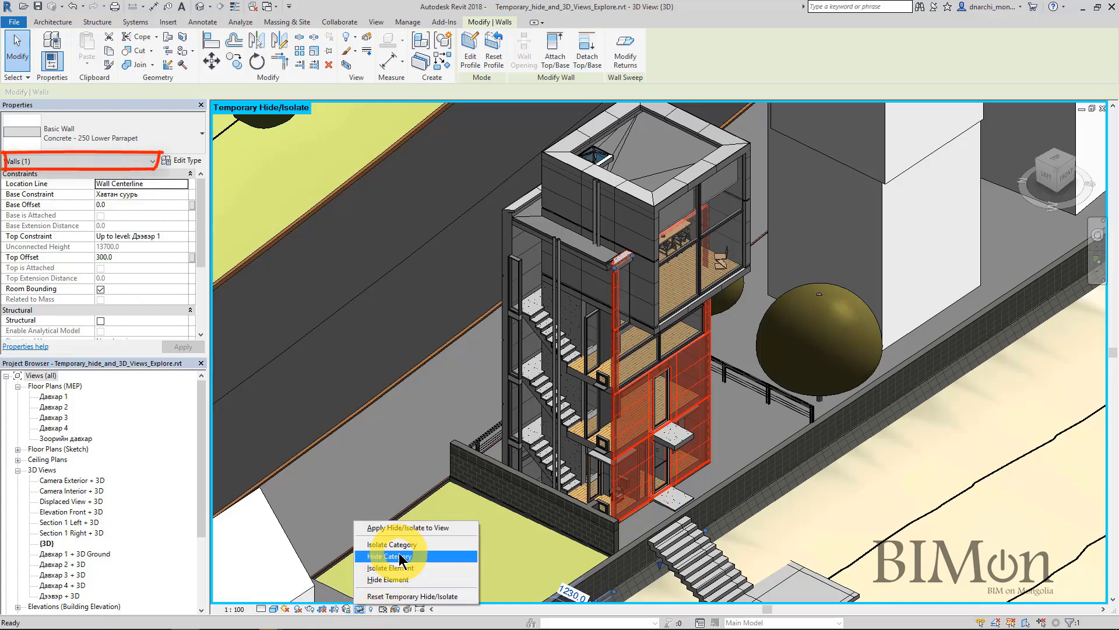
pyautogui.click(399, 555)
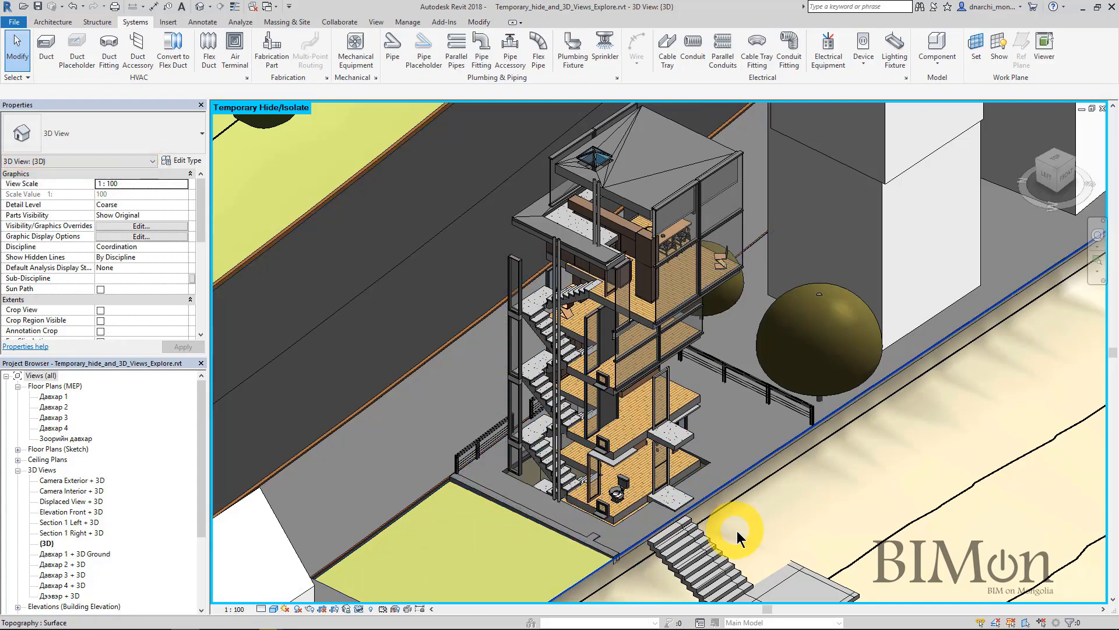
# Temporarily isolate the Floors and Stairs categories, using one of the tower's parquet floors and its staircase as the selected elements.
pyautogui.keyDown('shift'); pyautogui.moveTo(828, 485); pyautogui.dragTo(848, 474, button='middle'); pyautogui.keyUp('shift')
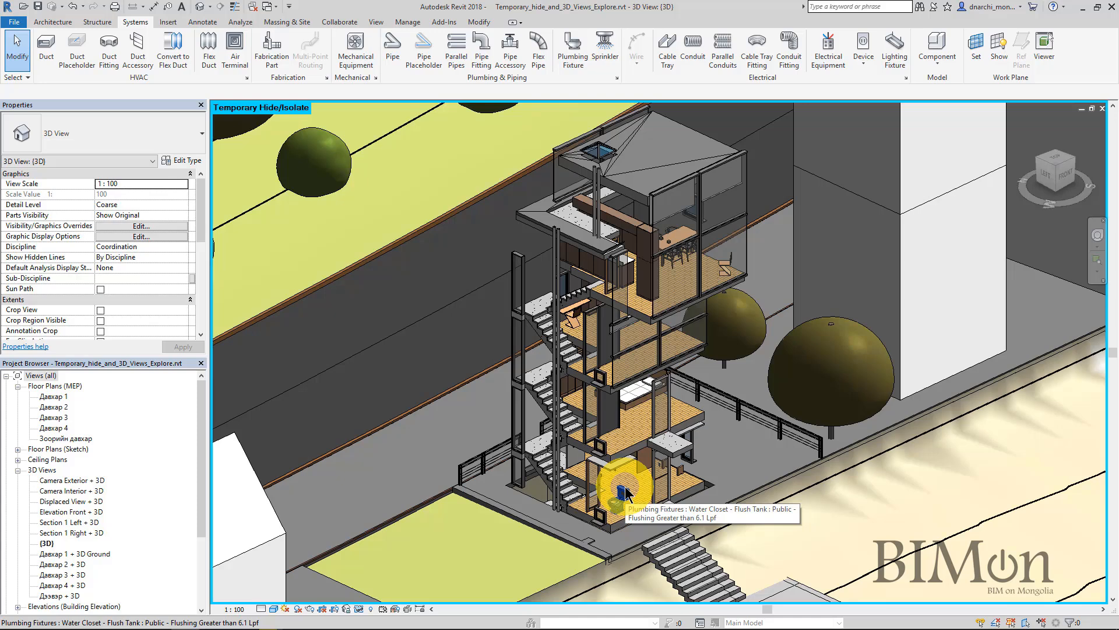
pyautogui.click(629, 450)
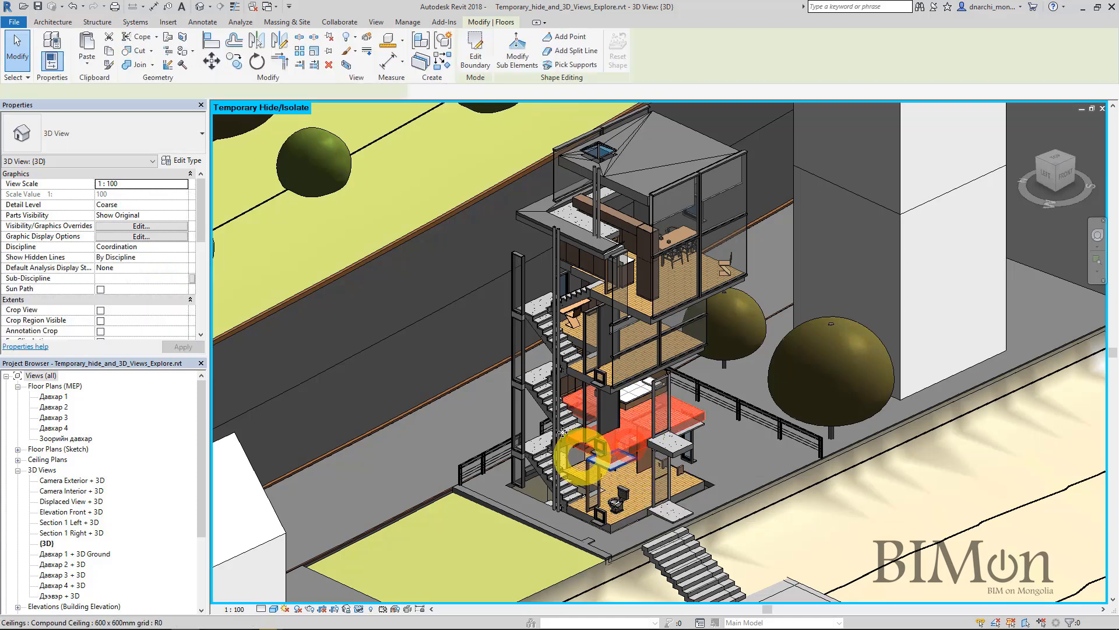
pyautogui.keyDown('ctrl'); pyautogui.click(535, 395); pyautogui.keyUp('ctrl')
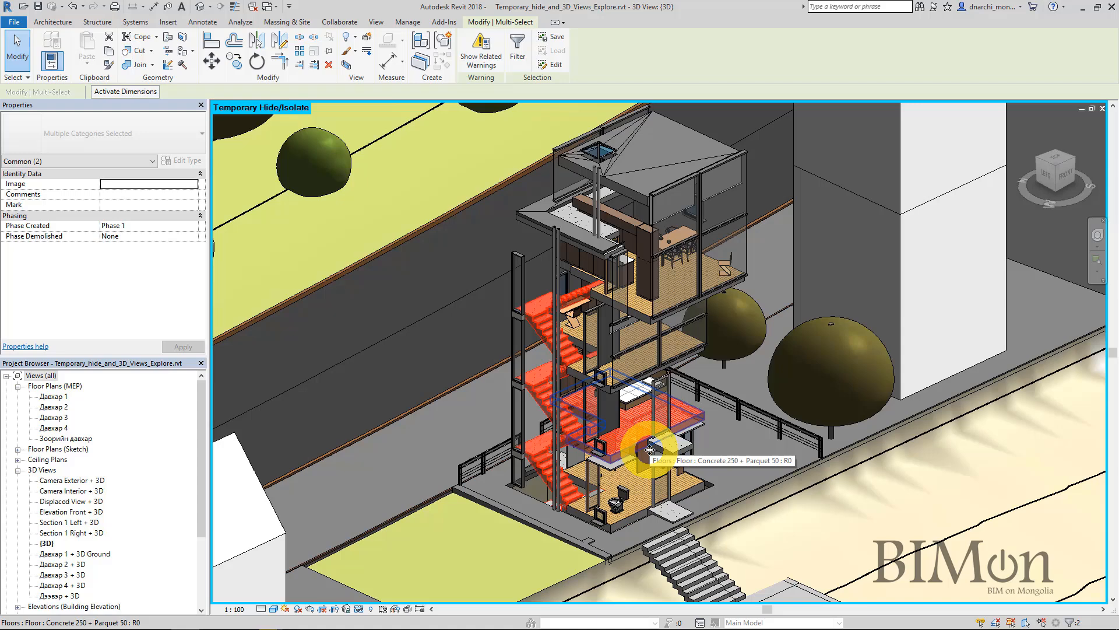
pyautogui.click(359, 609)
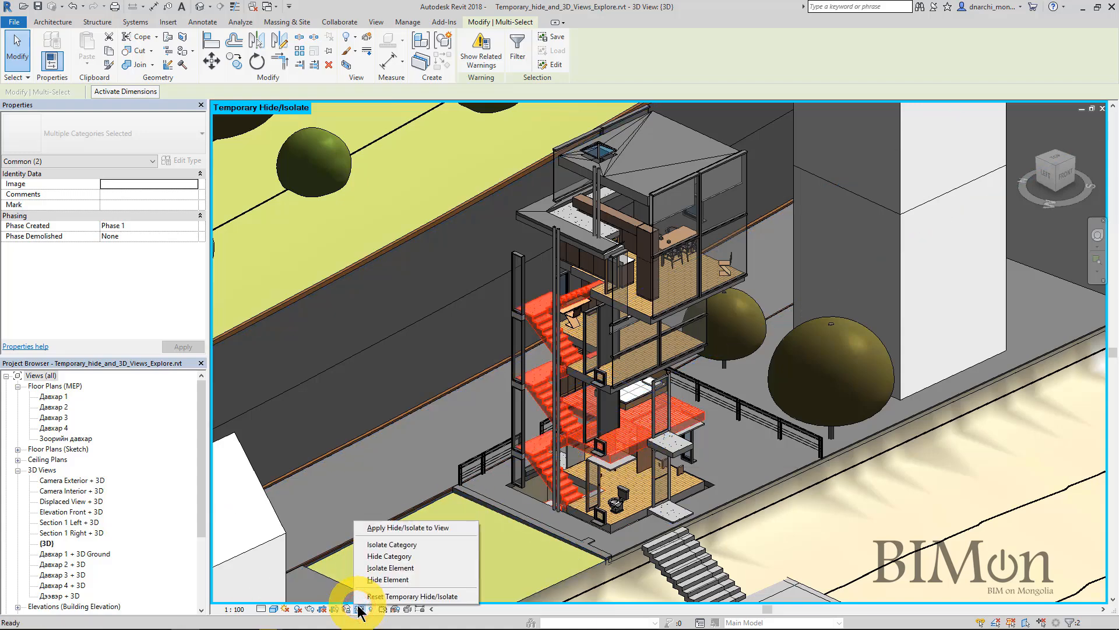
pyautogui.click(400, 544)
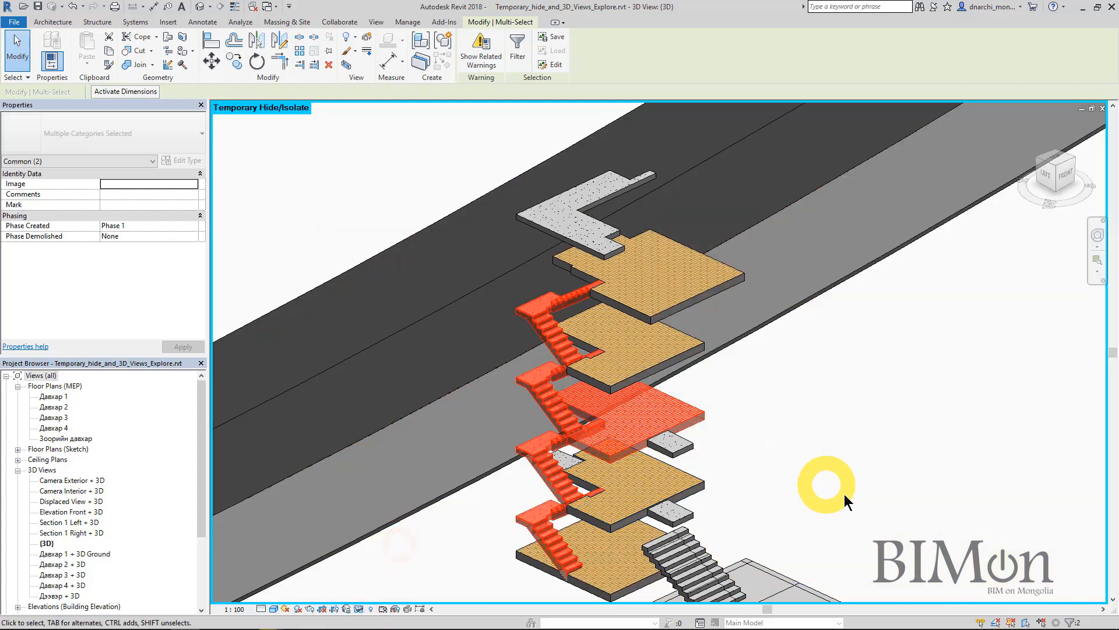
pyautogui.moveTo(827, 482); pyautogui.dragTo(796, 437, button='middle')
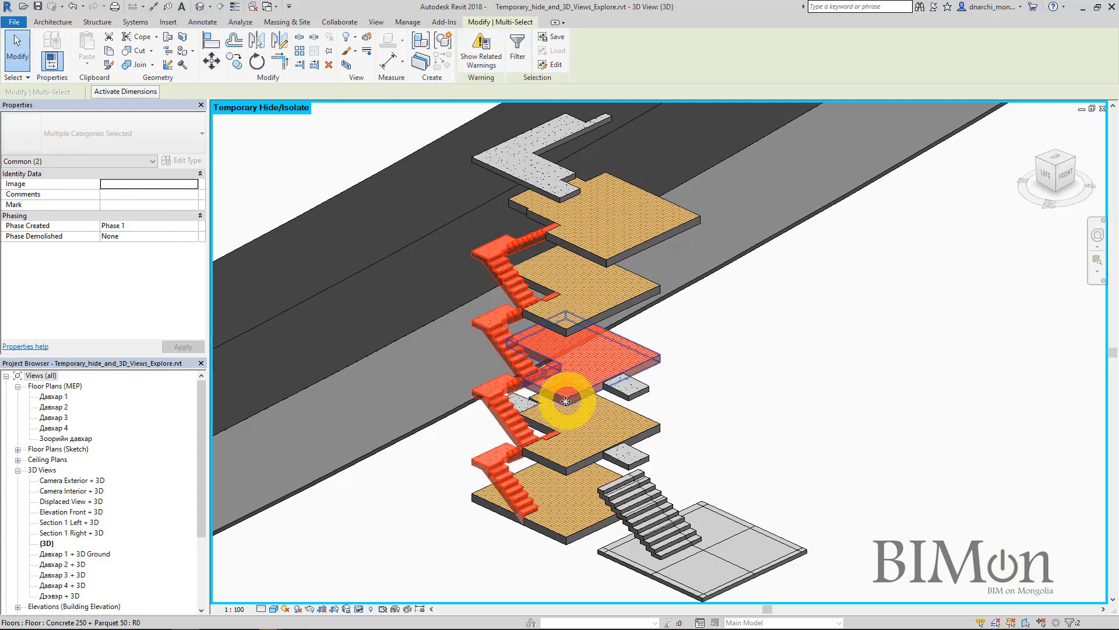
pyautogui.click(803, 408)
pyautogui.keyDown('shift'); pyautogui.moveTo(802, 408); pyautogui.dragTo(896, 473, button='middle'); pyautogui.keyUp('shift')
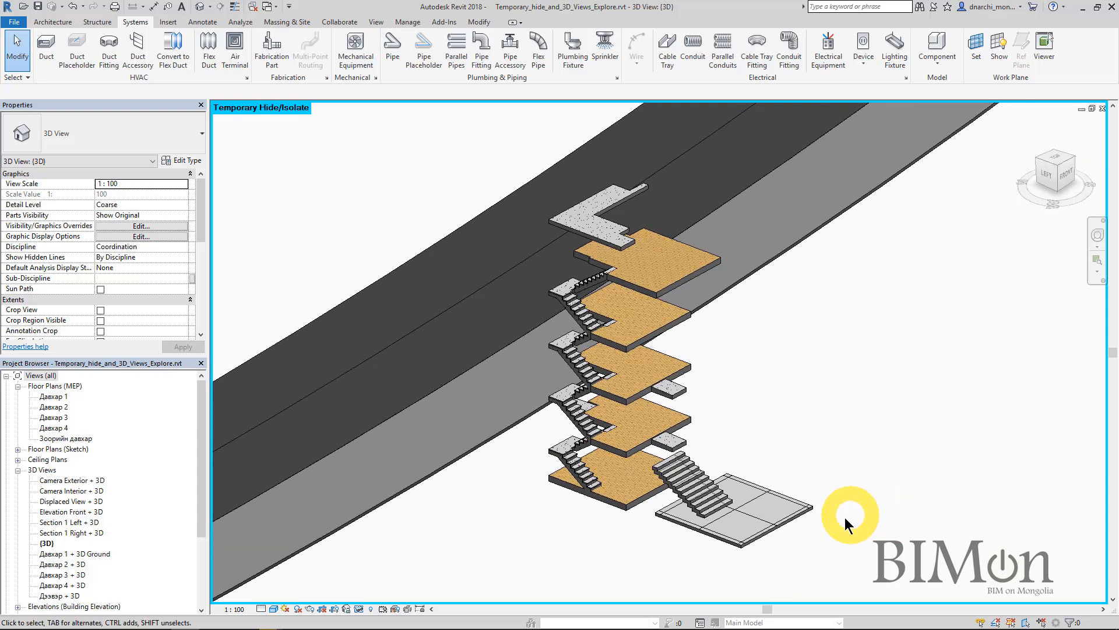
# Temporarily isolate only the beach-side stair and its landing platform, using Isolate Element.
pyautogui.moveTo(778, 568); pyautogui.dragTo(720, 493)
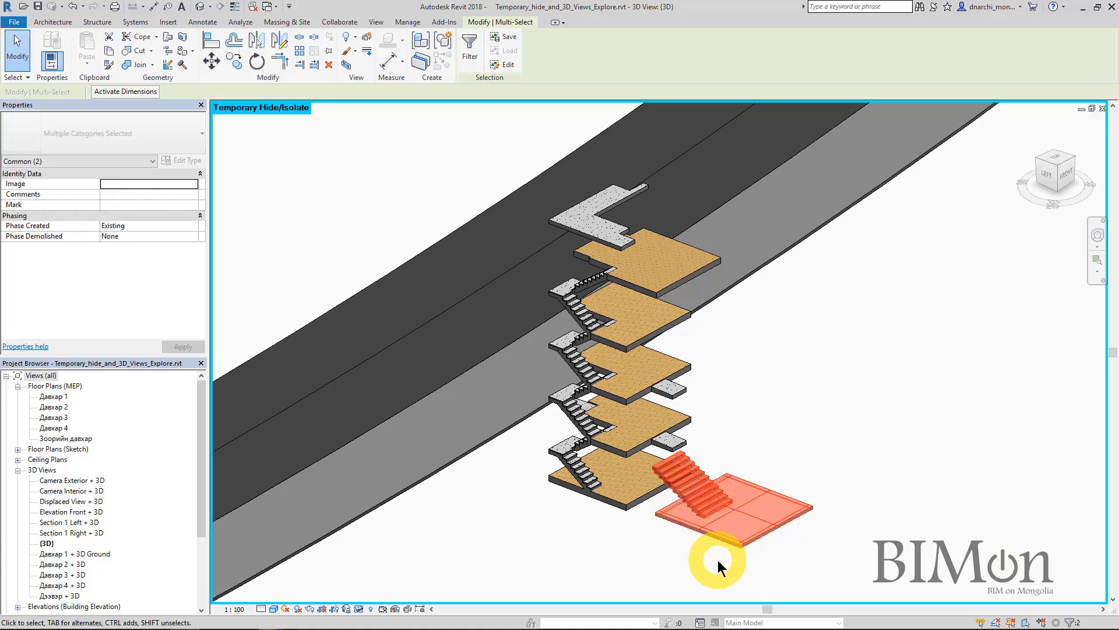
pyautogui.click(359, 609)
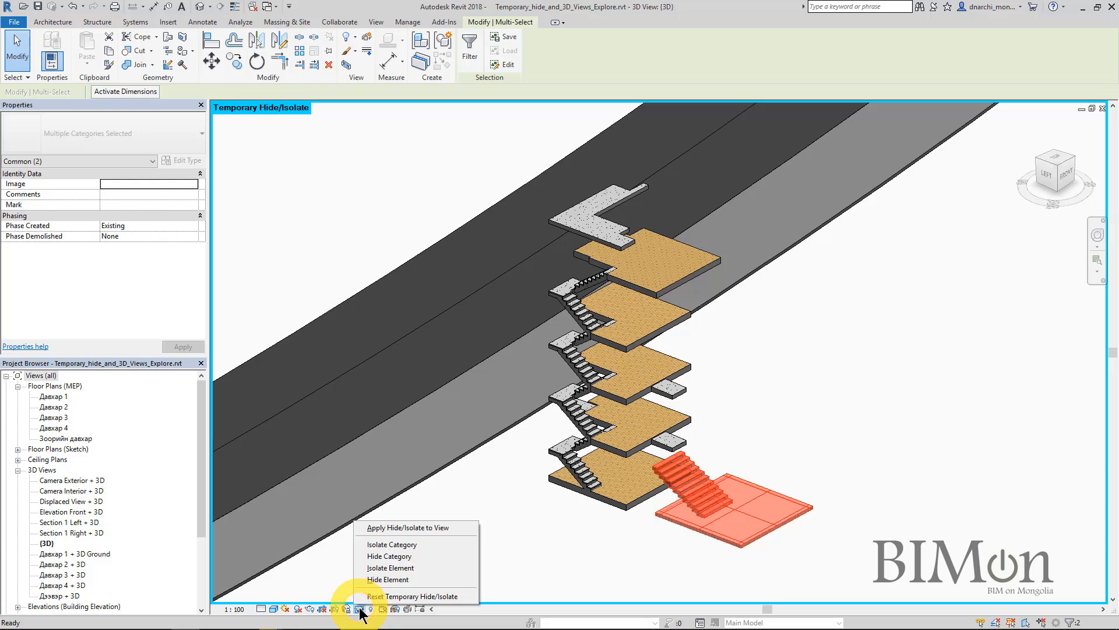
pyautogui.click(387, 569)
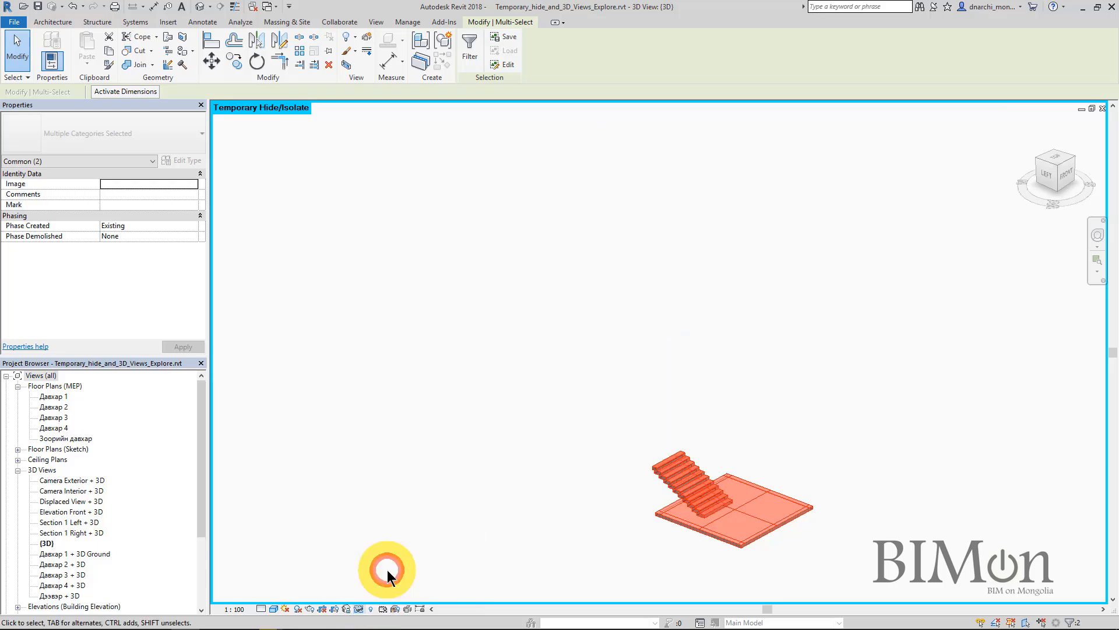
pyautogui.click(691, 557)
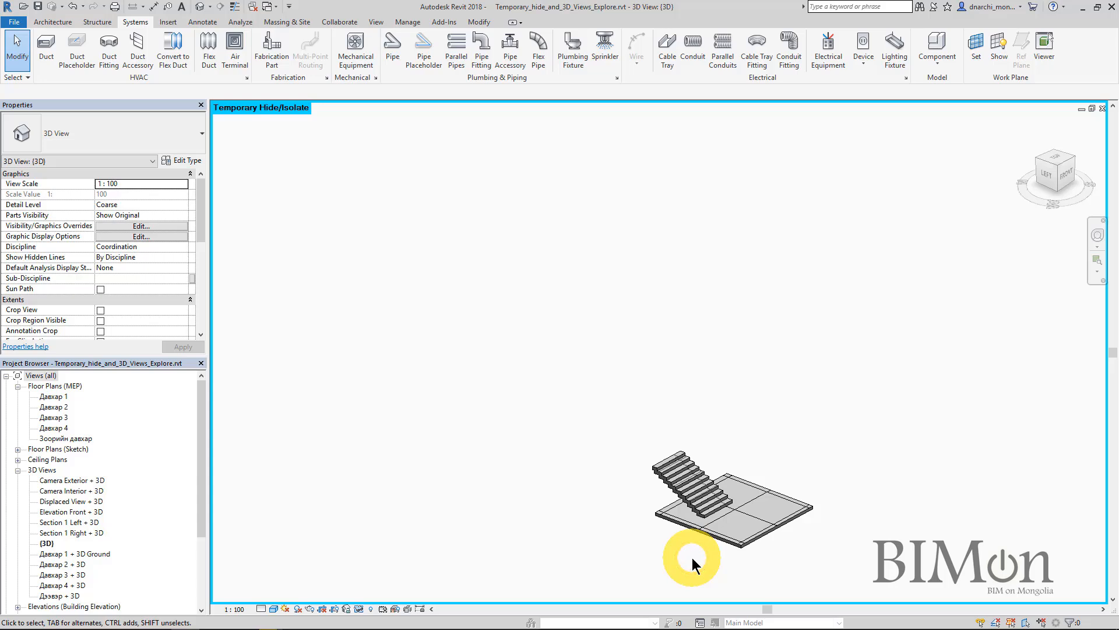
pyautogui.keyDown('shift'); pyautogui.moveTo(692, 558); pyautogui.dragTo(588, 541, button='middle'); pyautogui.keyUp('shift')
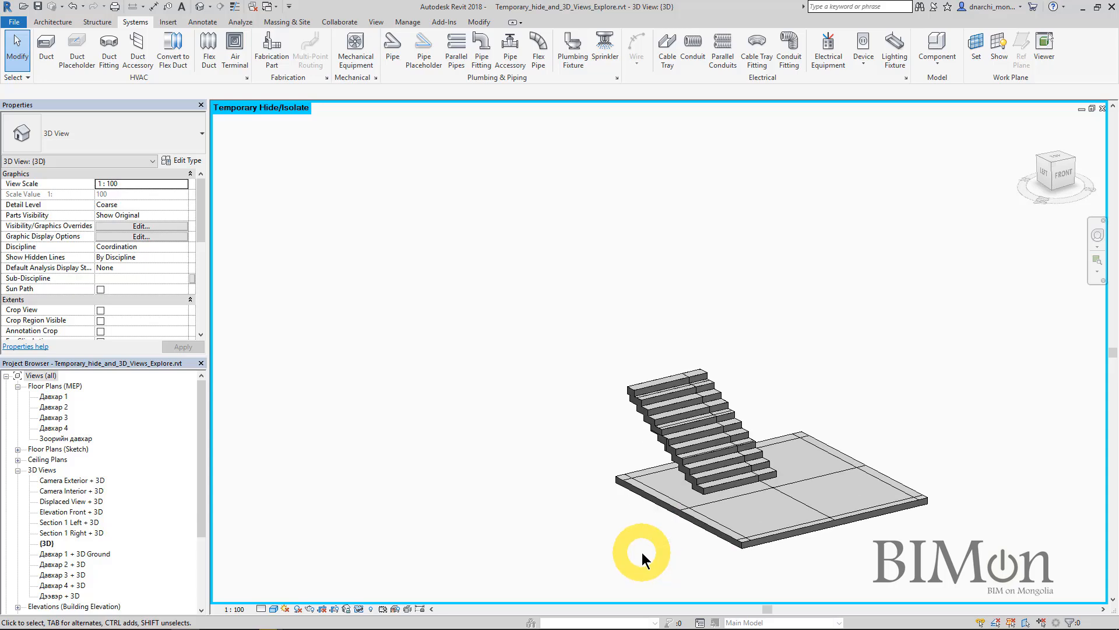
# Reset the temporary hide/isolate and fit the whole site in the 3D view.
pyautogui.click(359, 609)
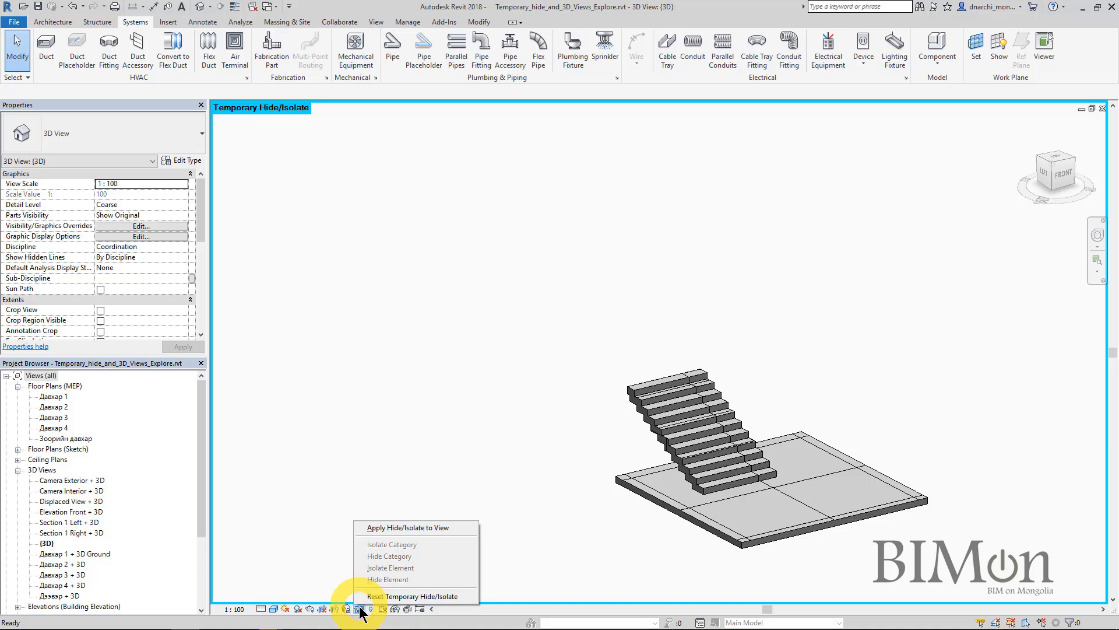
pyautogui.click(406, 597)
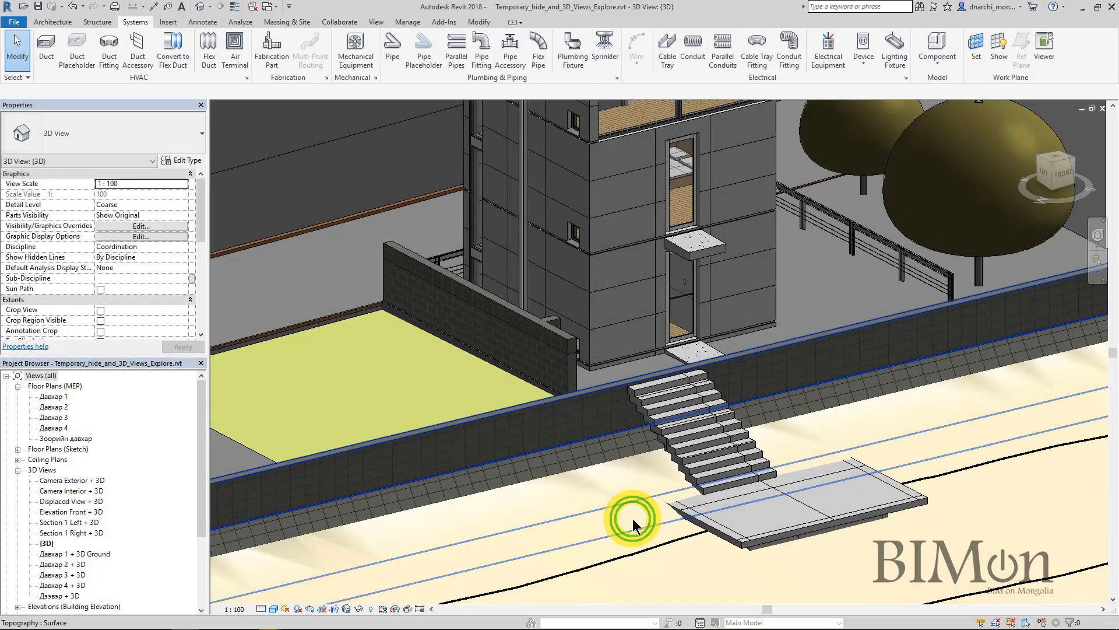
pyautogui.middleClick(633, 520)
pyautogui.middleClick(633, 520)
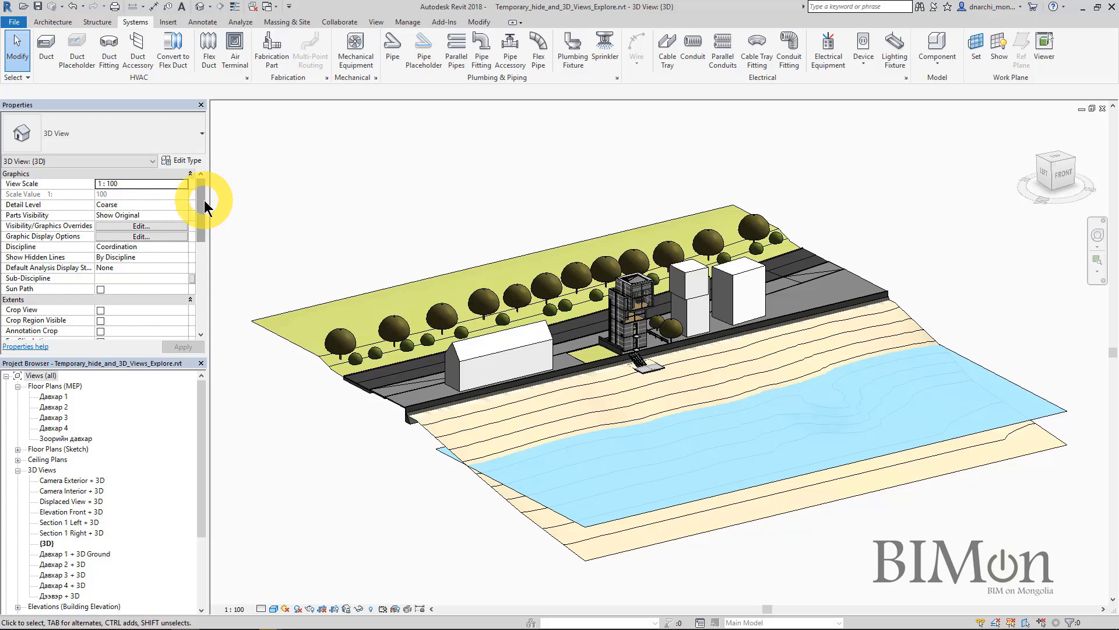
# Turn on the 3D view's section box and pull its face on the gabled-house side inward to cut through the tower.
pyautogui.moveTo(204, 201); pyautogui.dragTo(196, 236)
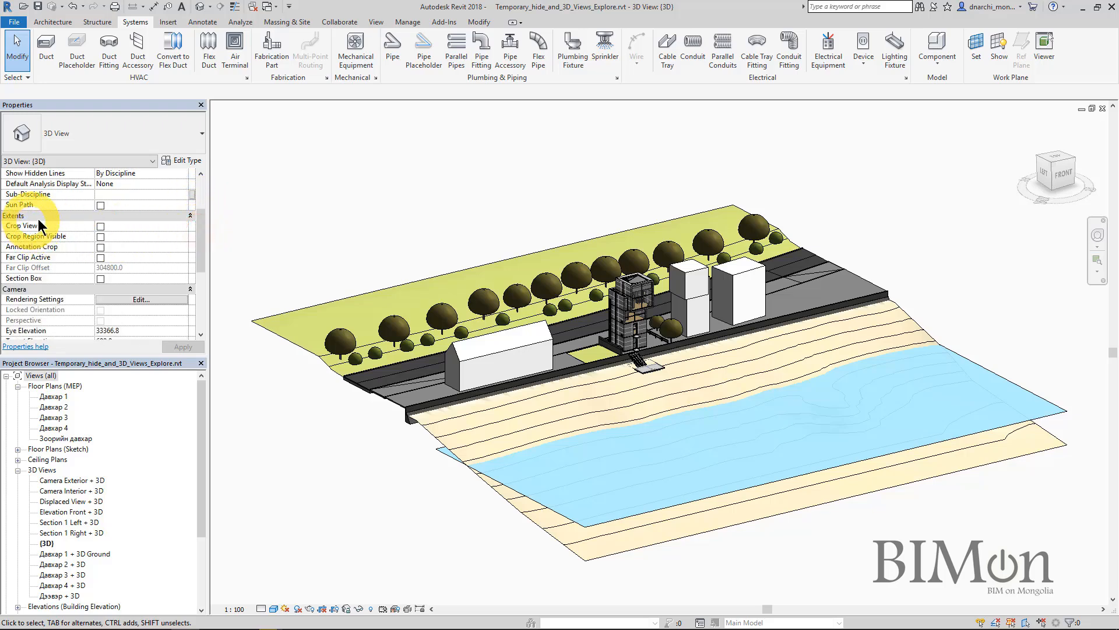
pyautogui.click(100, 279)
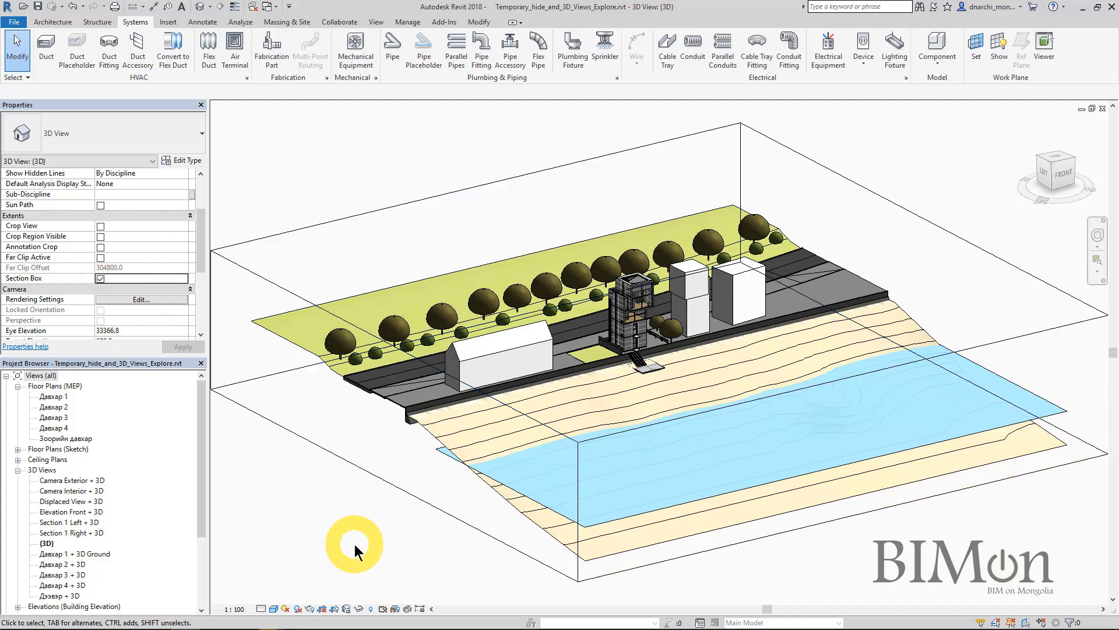
pyautogui.click(410, 496)
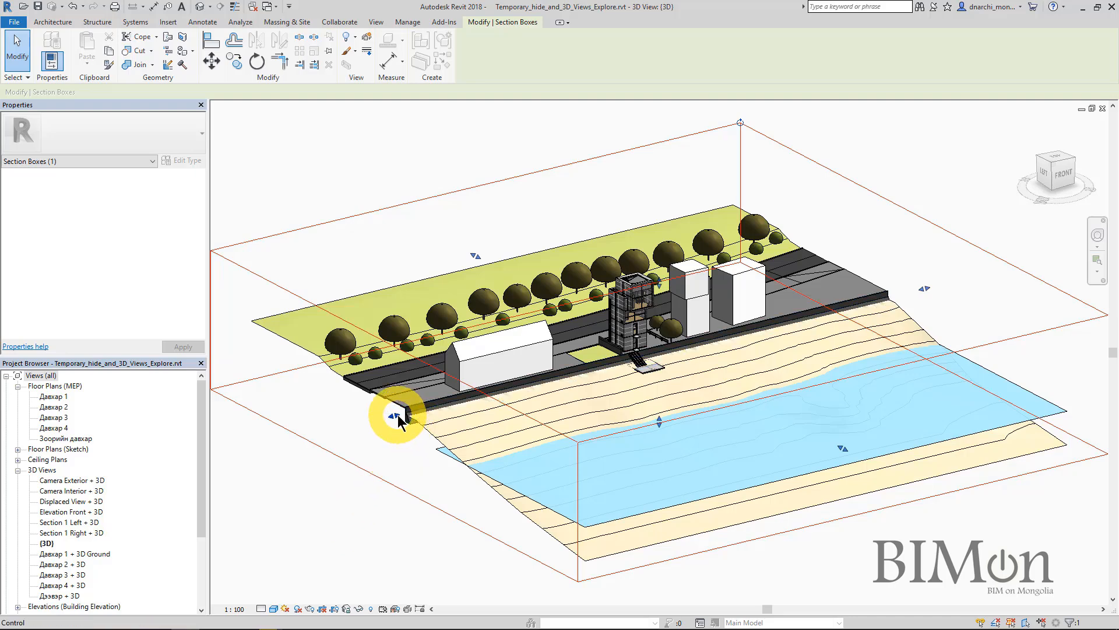
pyautogui.moveTo(396, 415); pyautogui.dragTo(648, 365)
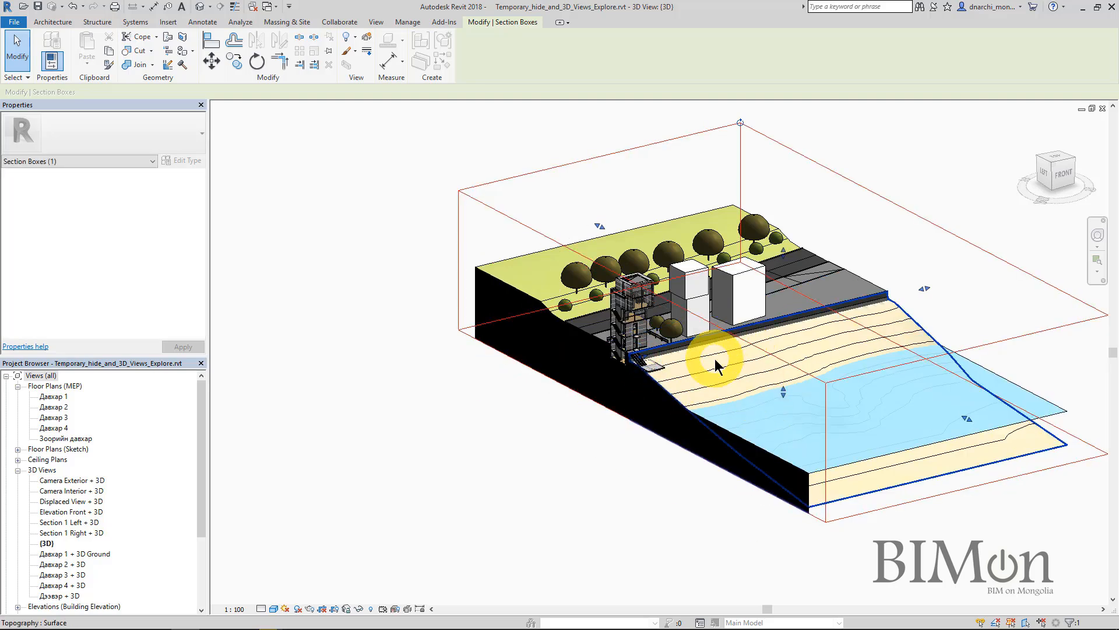
# Rotate the section box around the site and inspect the resulting cut through the tower's staircase.
pyautogui.scroll(-2, 716, 366)
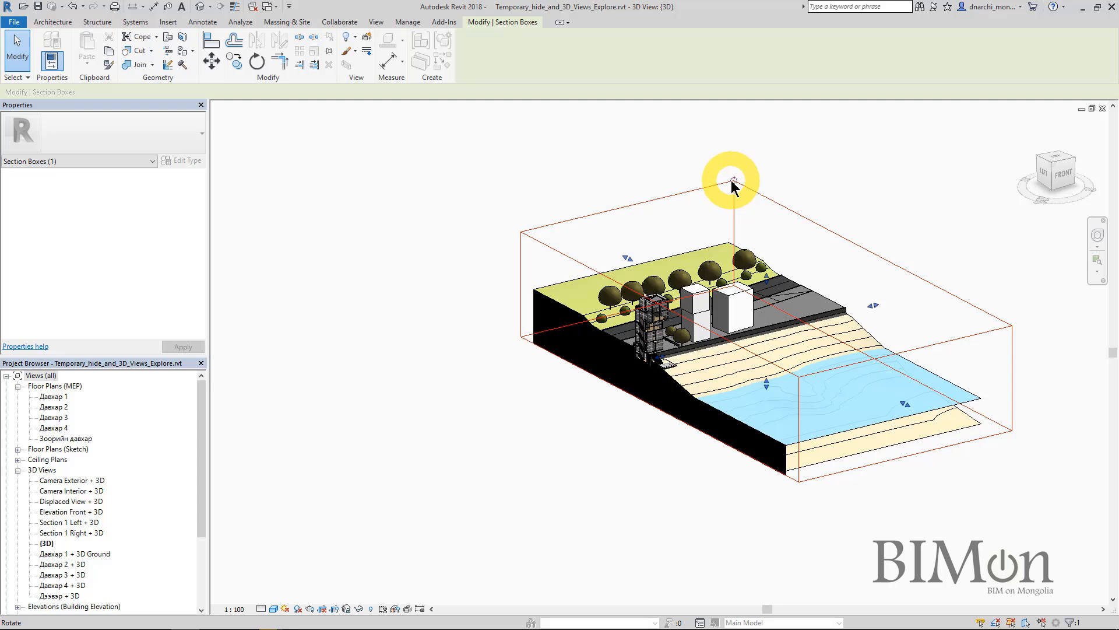
pyautogui.moveTo(733, 180); pyautogui.dragTo(862, 194)
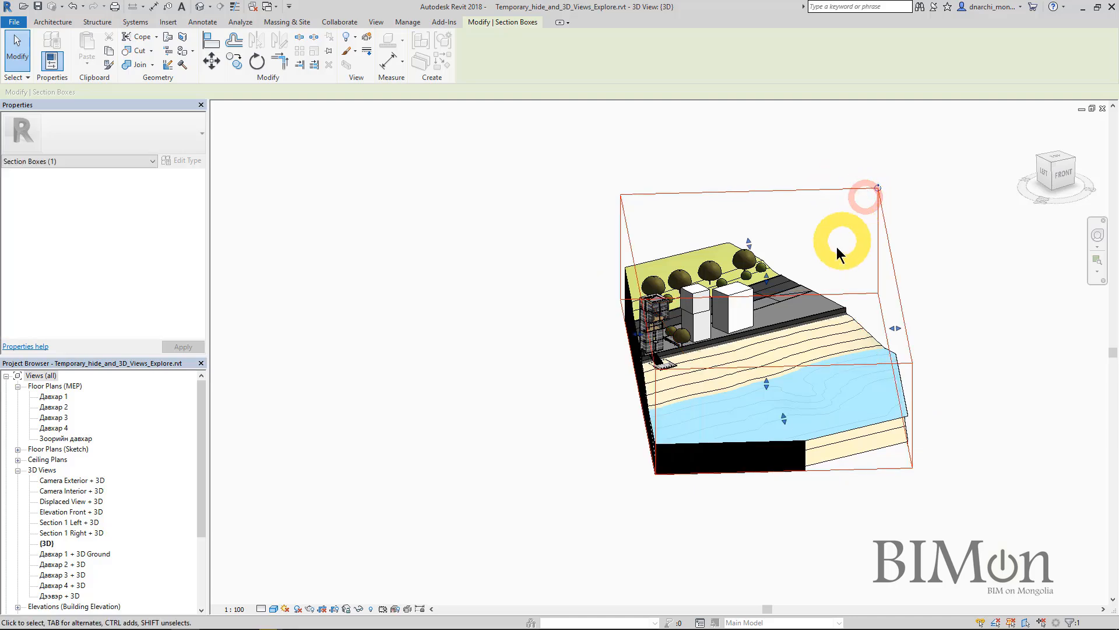
pyautogui.moveTo(700, 417); pyautogui.dragTo(876, 443, button='middle')
pyautogui.scroll(5, 852, 373)
pyautogui.scroll(3, 852, 373)
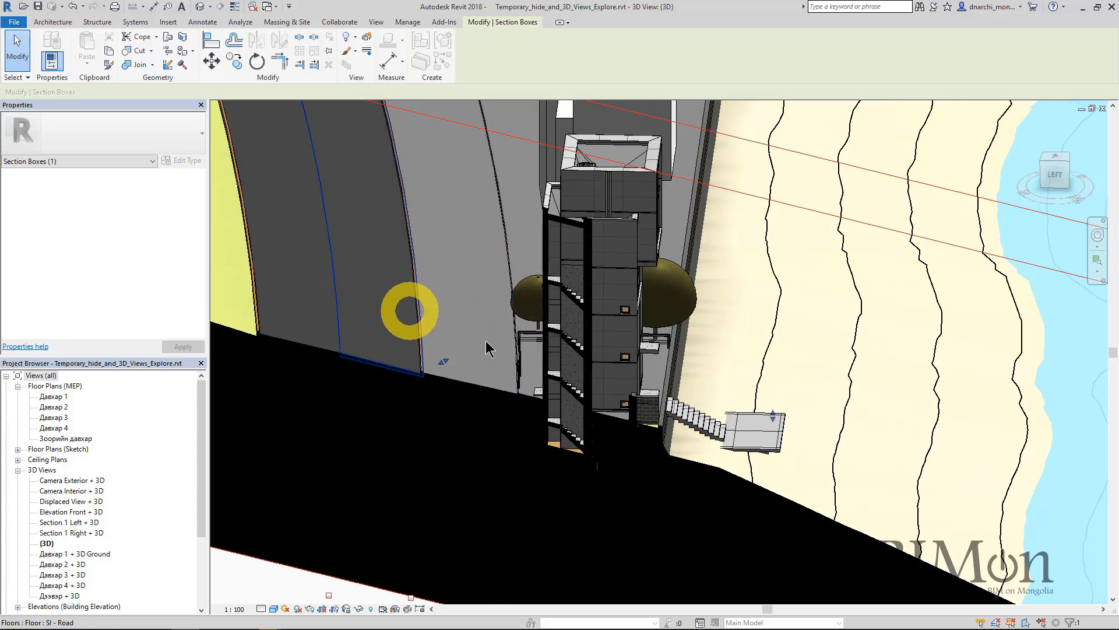
pyautogui.scroll(-5, 488, 341)
pyautogui.moveTo(488, 342); pyautogui.dragTo(446, 468, button='middle')
pyautogui.middleClick(447, 467)
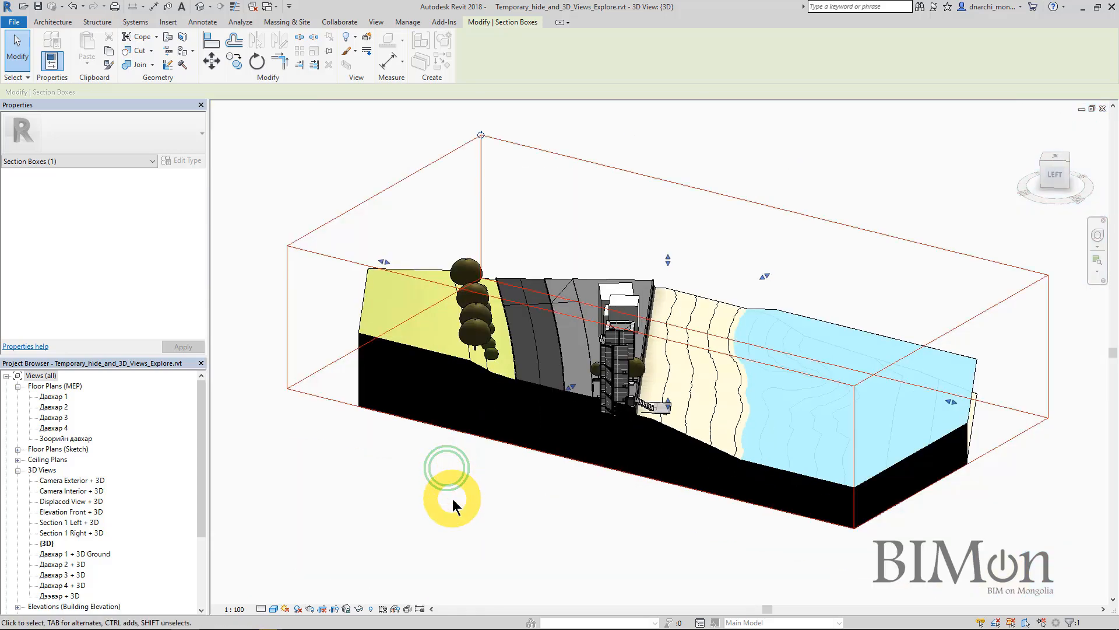
# Orient the 3D view to Floor Plan: Давхар 1.
pyautogui.rightClick(1048, 168)
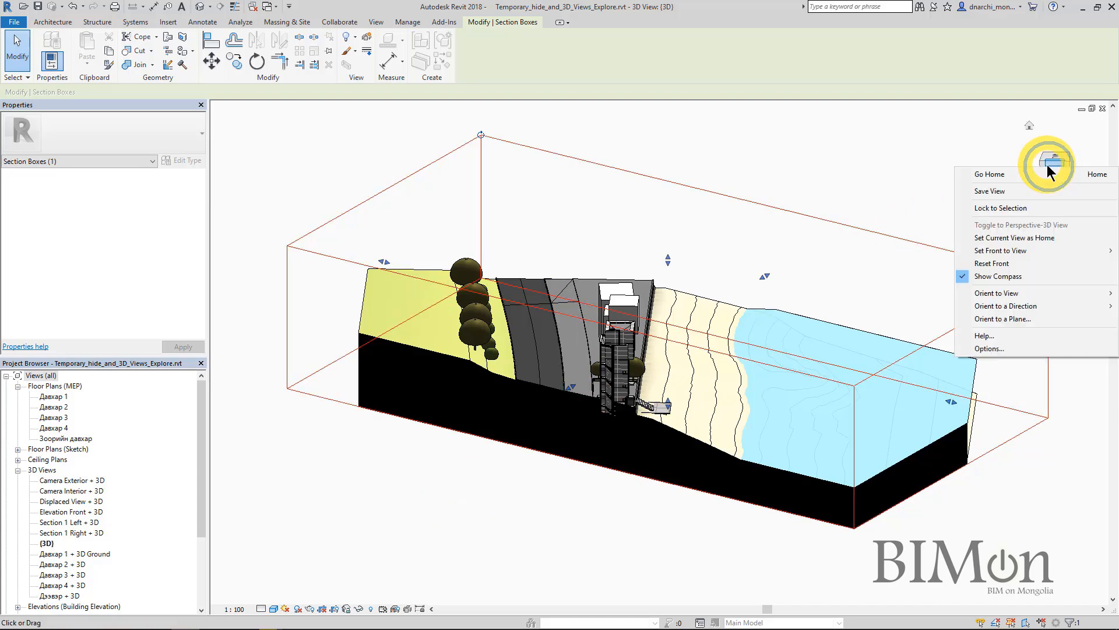
pyautogui.moveTo(1008, 293)
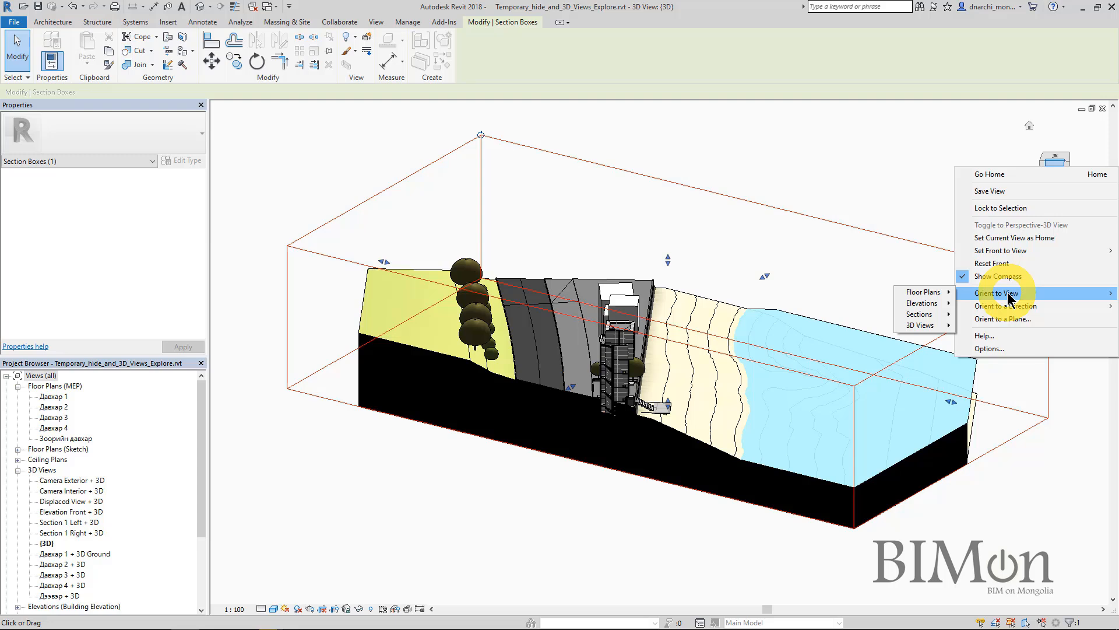
pyautogui.moveTo(930, 298)
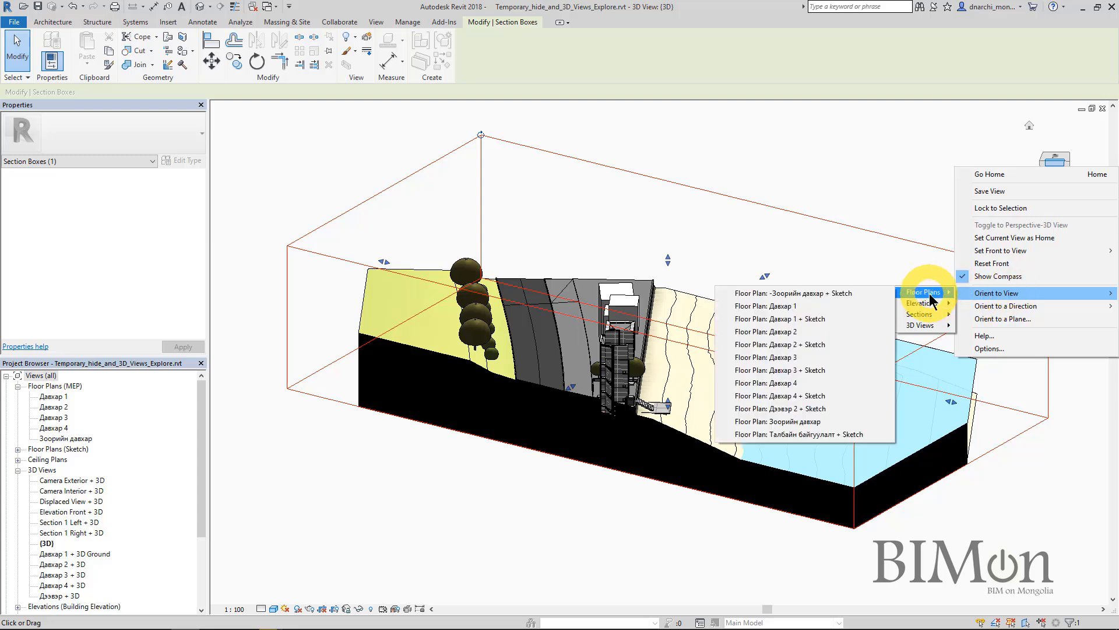
pyautogui.moveTo(917, 317)
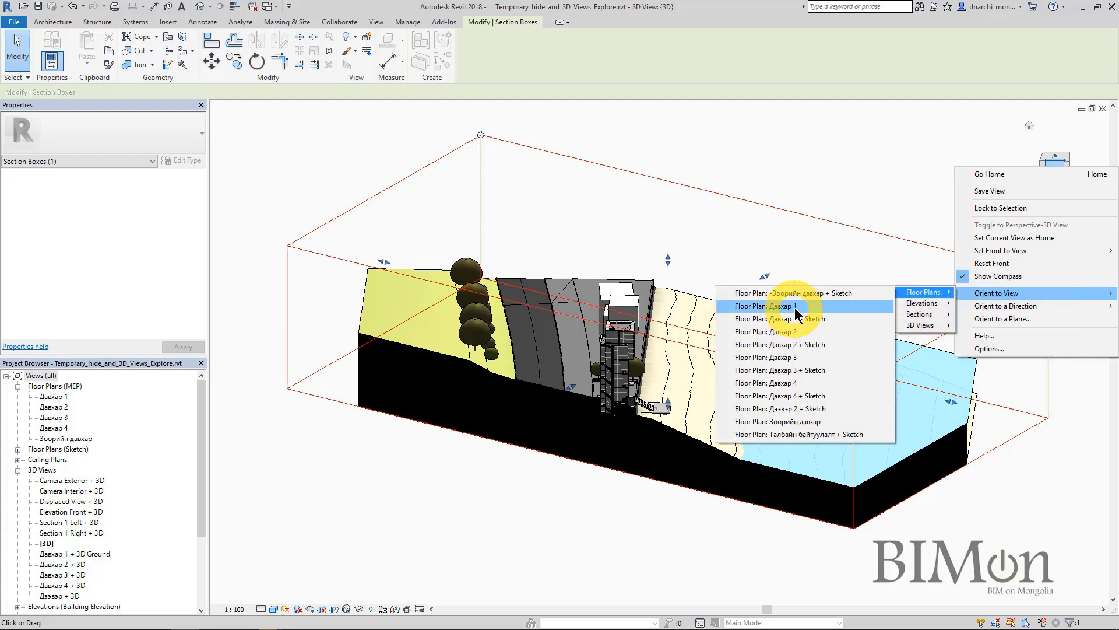
pyautogui.click(795, 306)
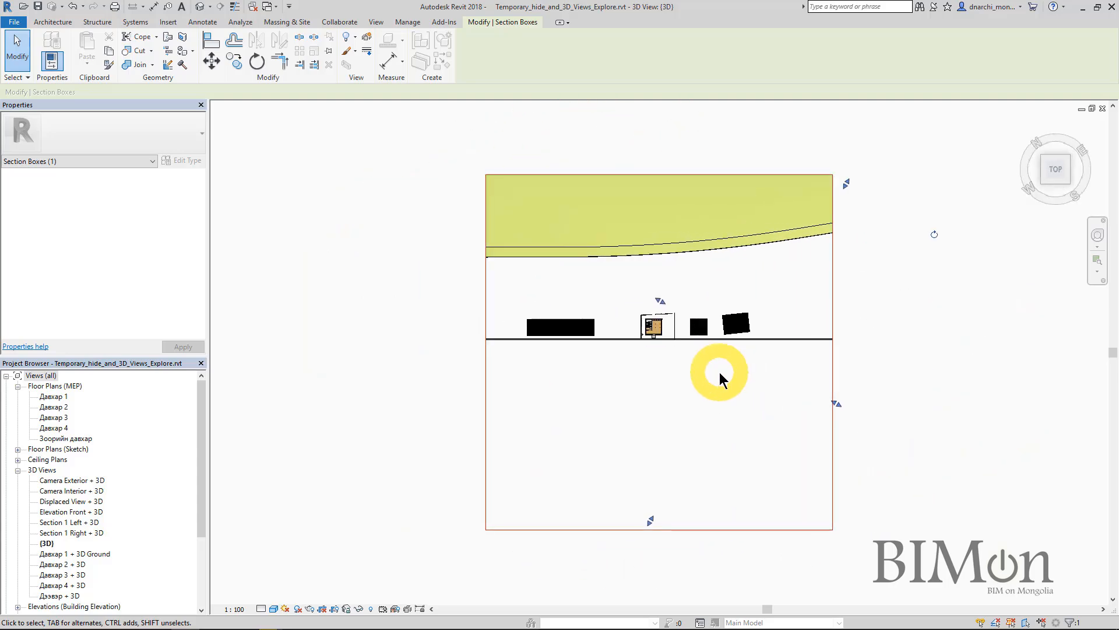
# Examine the horizontally cut tower storey from above, including its walls, staircase and parquet floor.
pyautogui.scroll(4, 655, 332)
pyautogui.keyDown('shift'); pyautogui.moveTo(705, 475); pyautogui.dragTo(659, 347, button='middle'); pyautogui.keyUp('shift')
pyautogui.scroll(5, 571, 334)
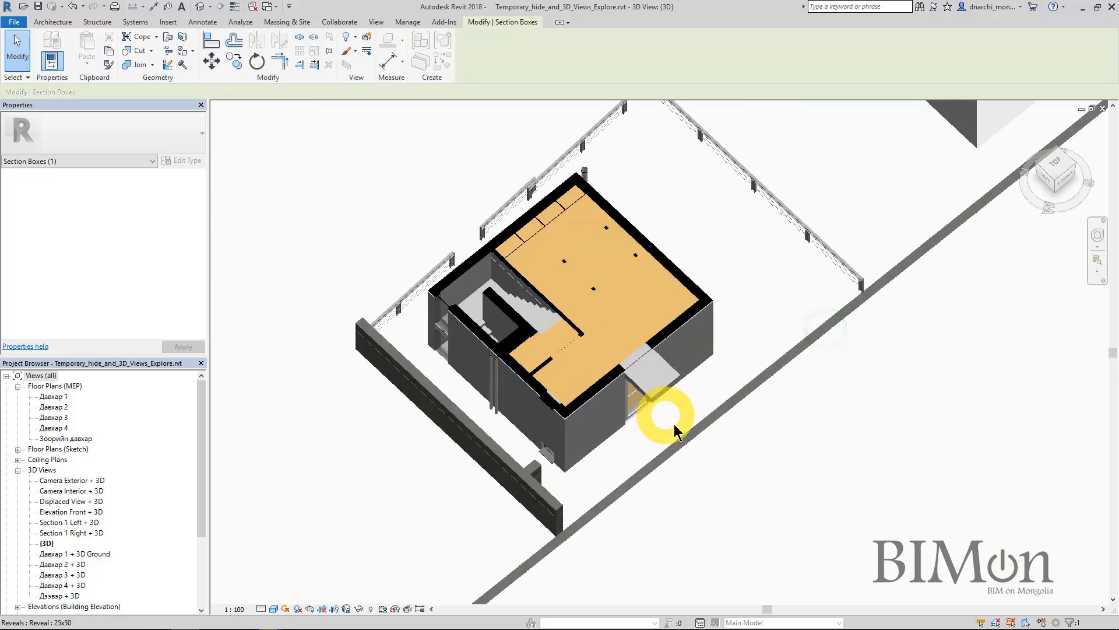
pyautogui.scroll(-2, 736, 481)
pyautogui.keyDown('shift'); pyautogui.moveTo(736, 480); pyautogui.dragTo(682, 500, button='middle'); pyautogui.keyUp('shift')
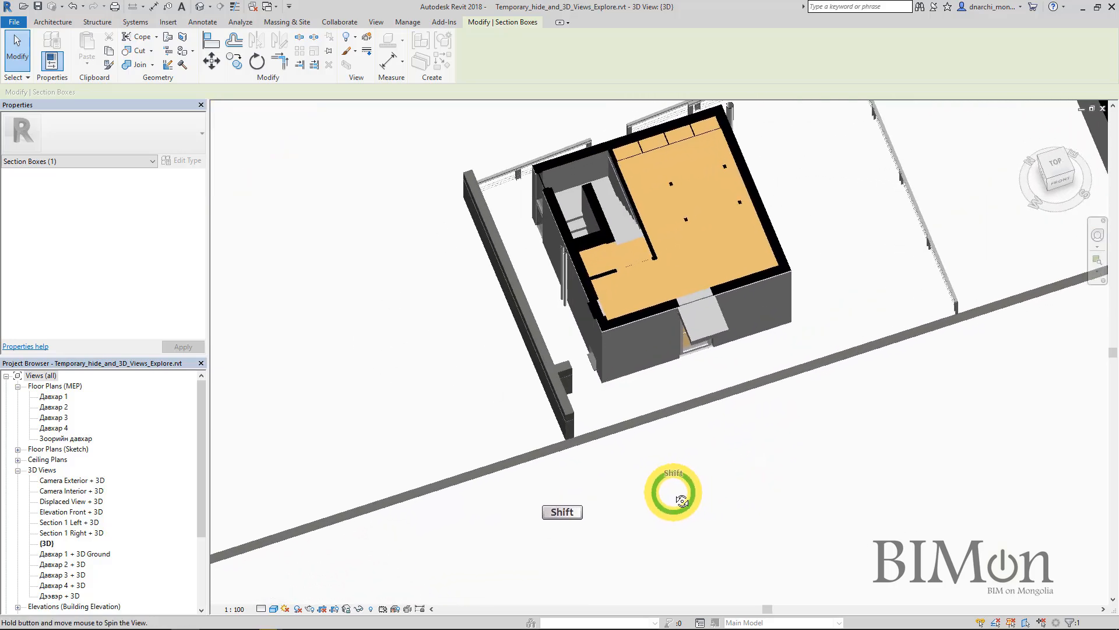
pyautogui.scroll(3, 620, 189)
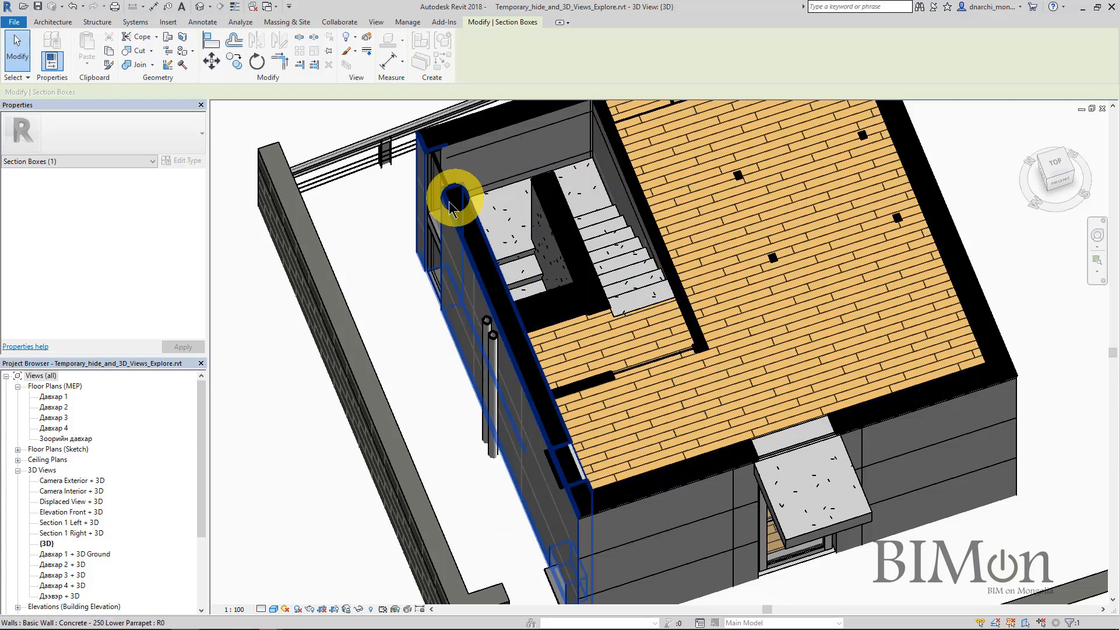
pyautogui.scroll(-6, 525, 379)
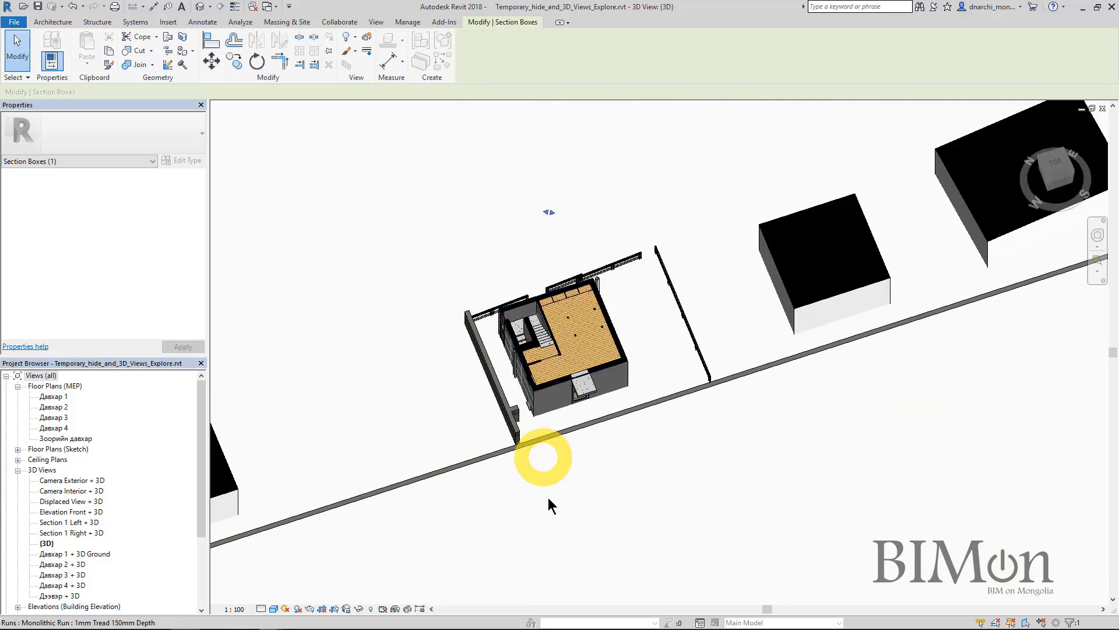
# Open floor plan Давхар 1 and isolate the radiator on the axis Б wall in 3D with the Selection Box command.
pyautogui.click(58, 397)
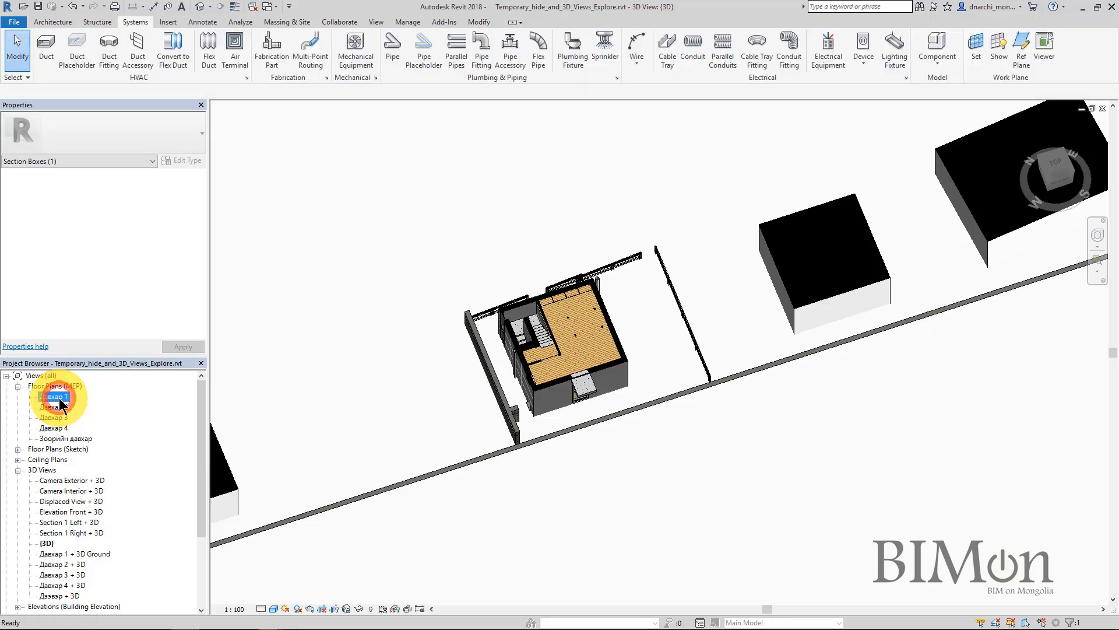
pyautogui.doubleClick(55, 396)
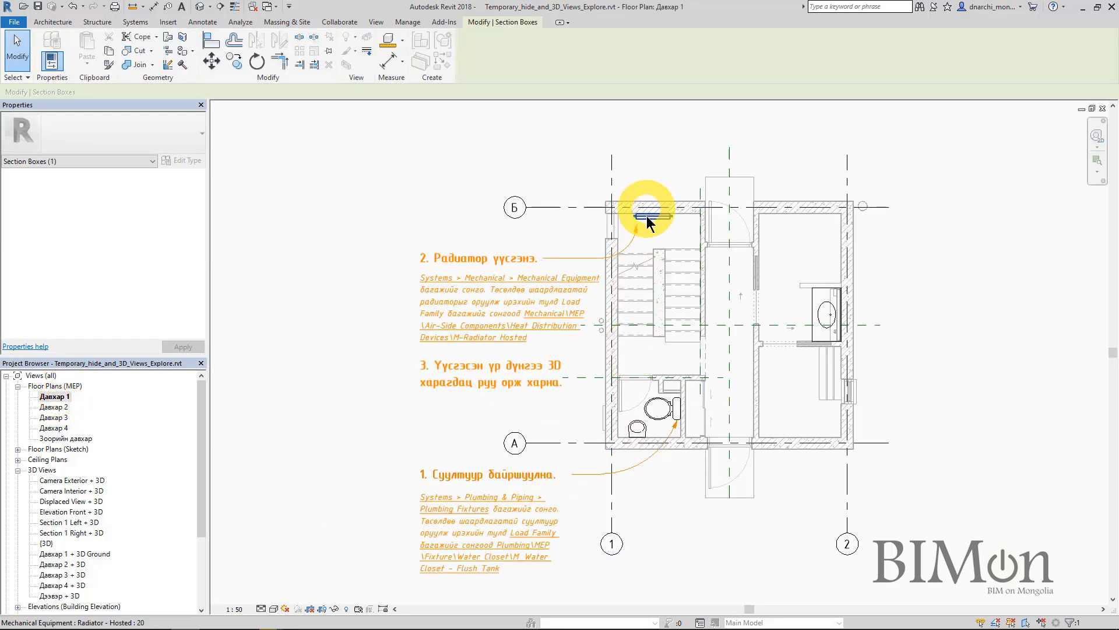
pyautogui.click(656, 220)
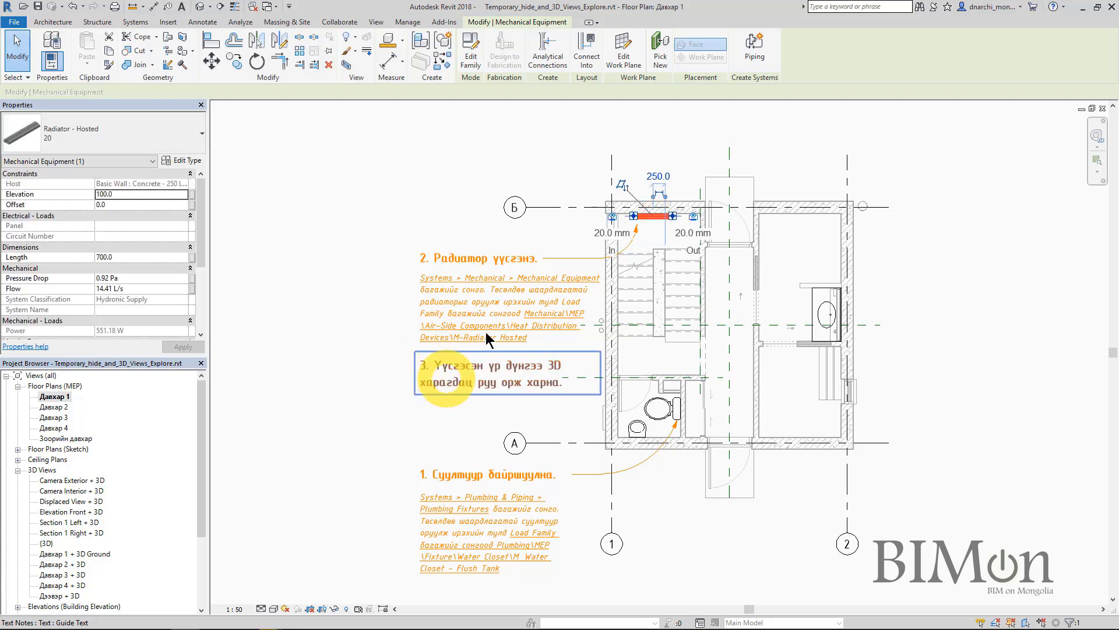
pyautogui.click(347, 64)
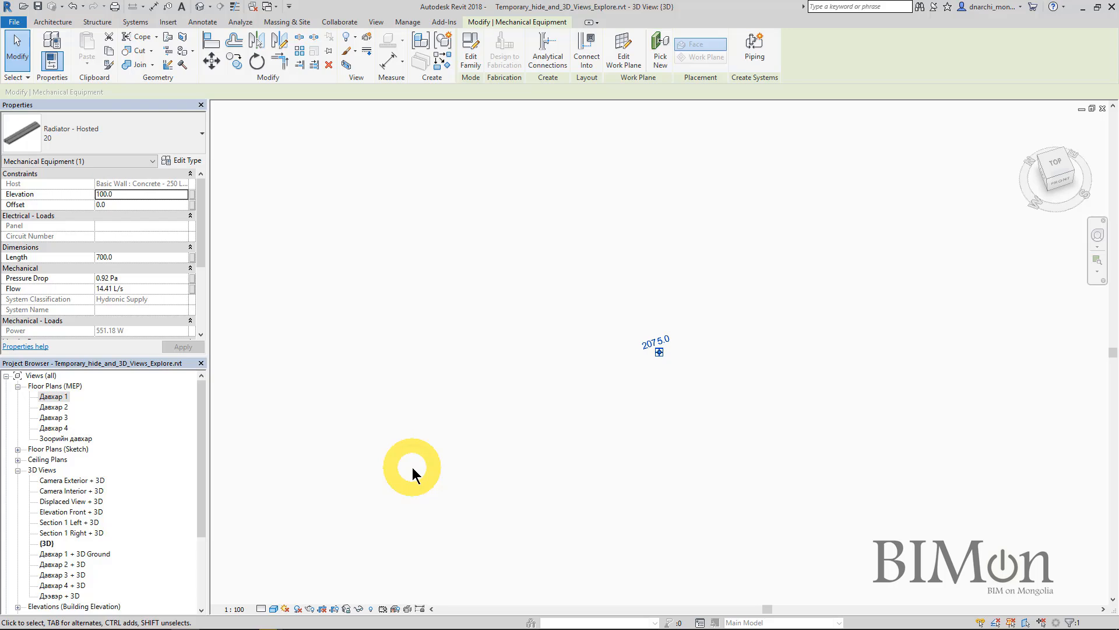
pyautogui.press('Escape')
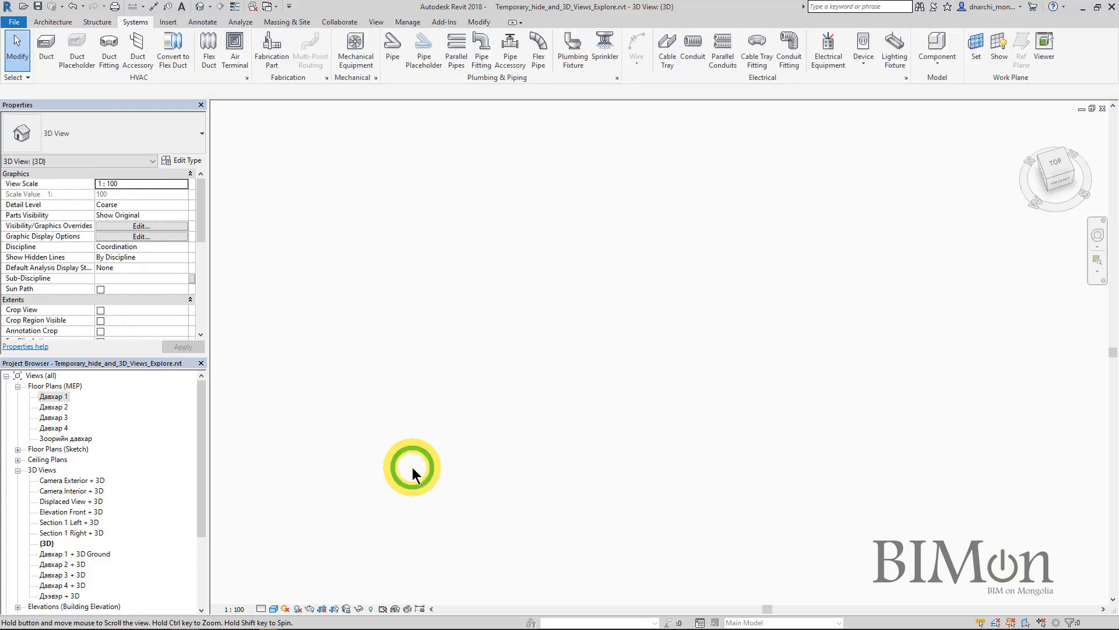
pyautogui.click(412, 467)
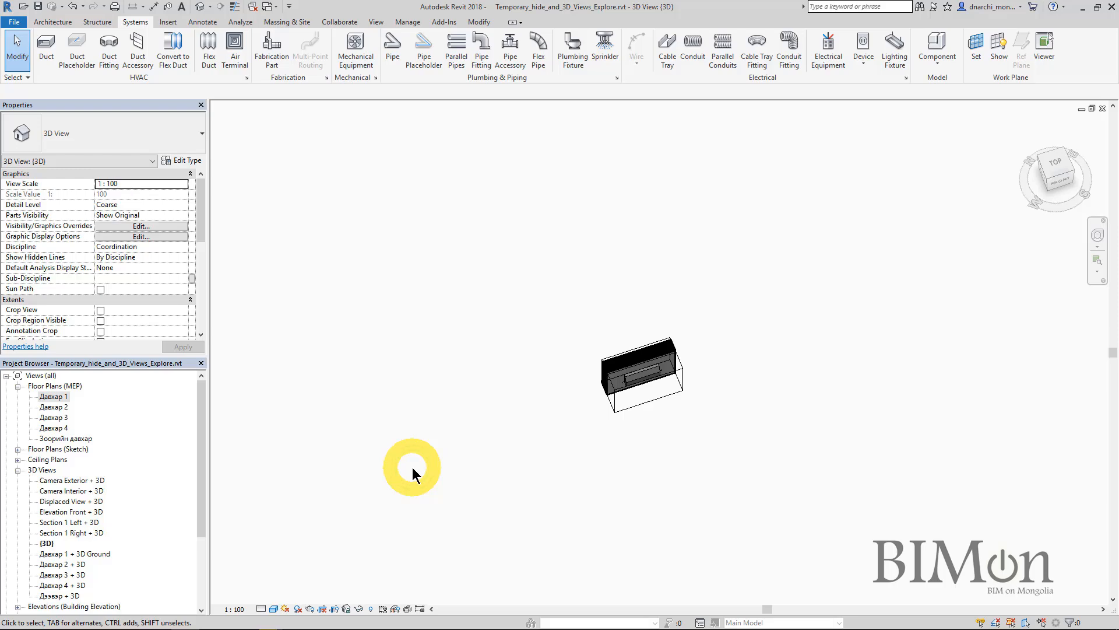
# Enlarge the section box around the radiator upward, downward and outward from the wall to take in the staircase.
pyautogui.keyDown('shift'); pyautogui.moveTo(487, 502); pyautogui.dragTo(527, 460, button='middle'); pyautogui.keyUp('shift')
pyautogui.scroll(2, 507, 545)
pyautogui.scroll(2, 535, 434)
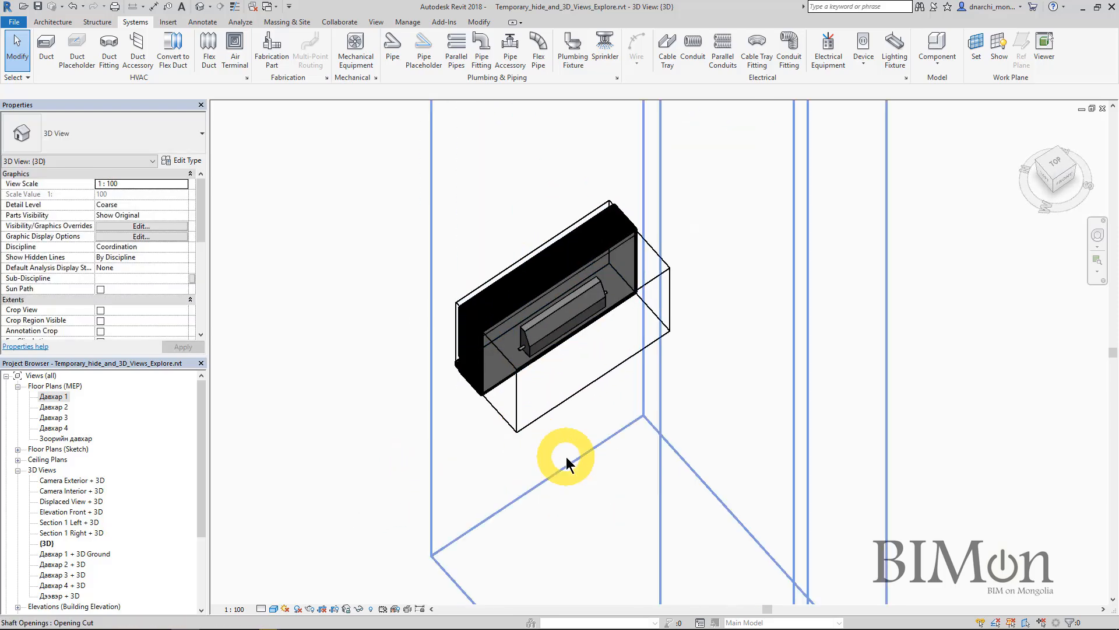
pyautogui.click(562, 405)
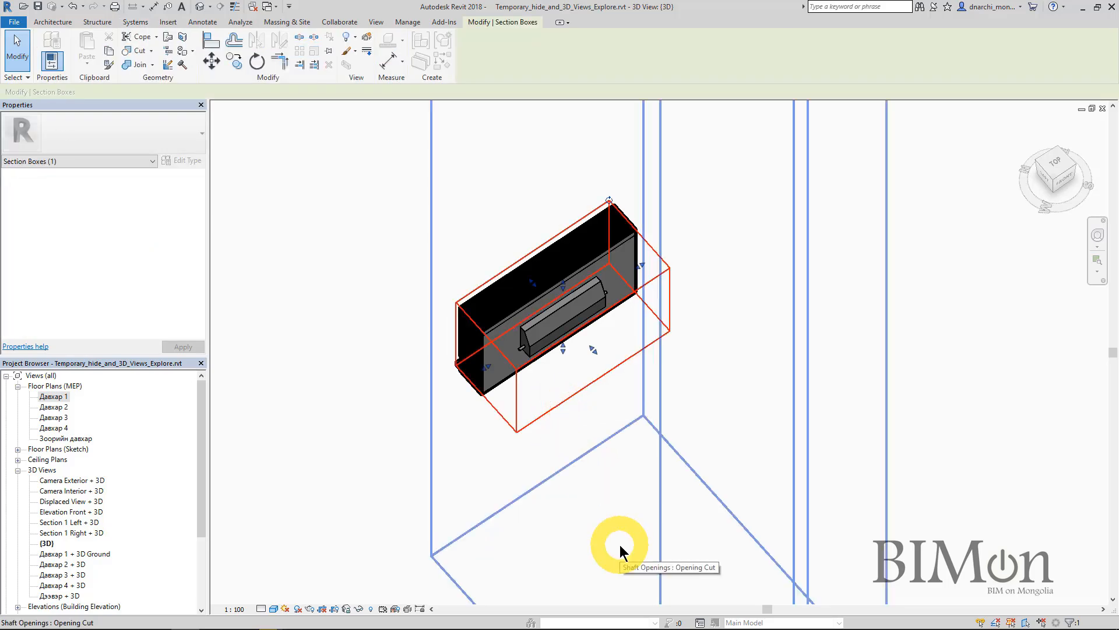
pyautogui.scroll(-2, 601, 467)
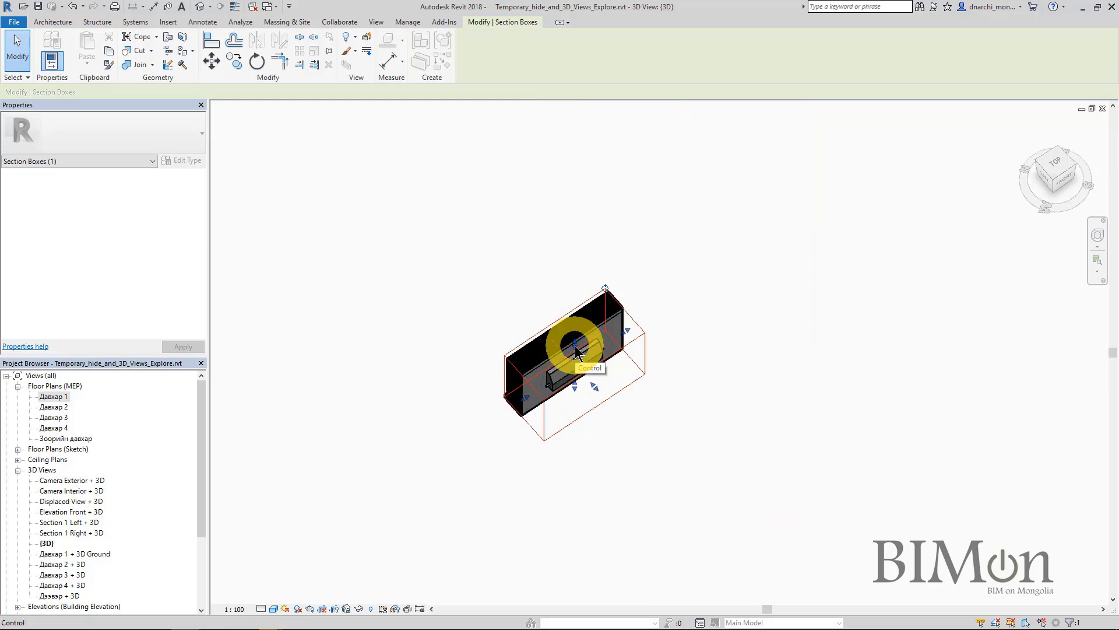
pyautogui.moveTo(580, 339); pyautogui.dragTo(574, 160)
pyautogui.moveTo(554, 387); pyautogui.dragTo(570, 475)
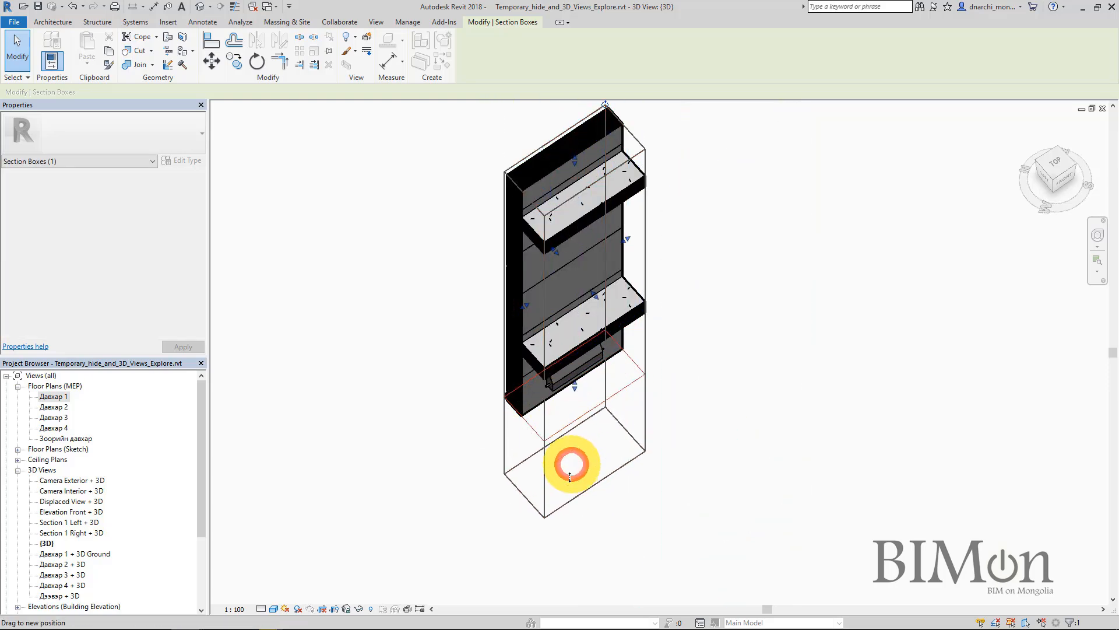
pyautogui.moveTo(595, 345); pyautogui.dragTo(702, 415)
pyautogui.keyDown('shift'); pyautogui.moveTo(707, 467); pyautogui.dragTo(775, 305, button='middle'); pyautogui.keyUp('shift')
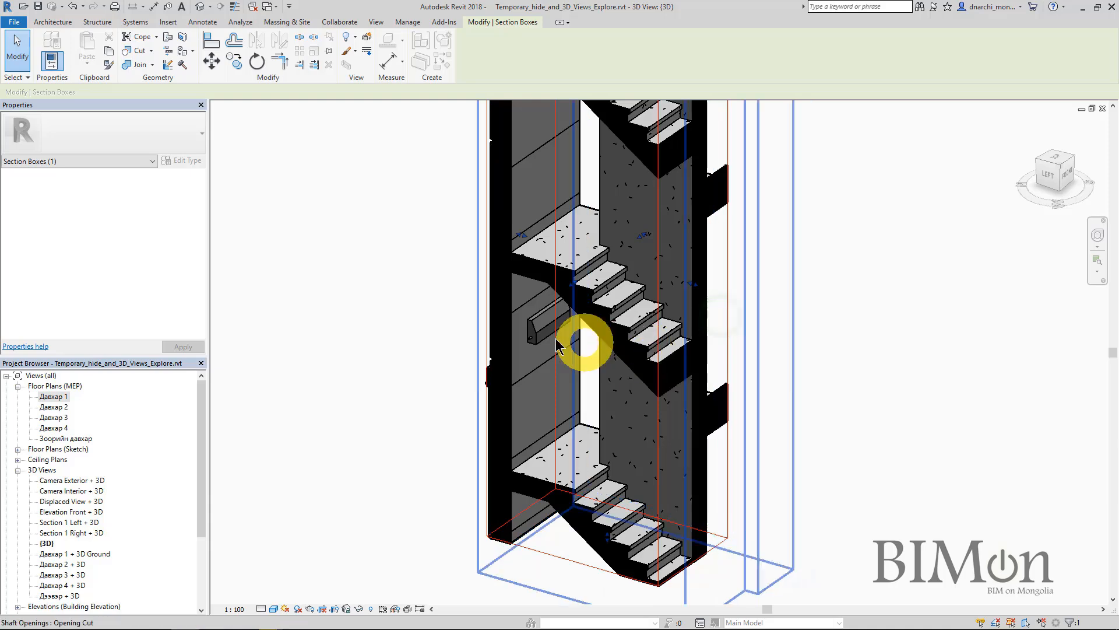
# Check the elevation of the stair landing above the radiator with the Spot Elevation tool, without placing an annotation.
pyautogui.click(535, 341)
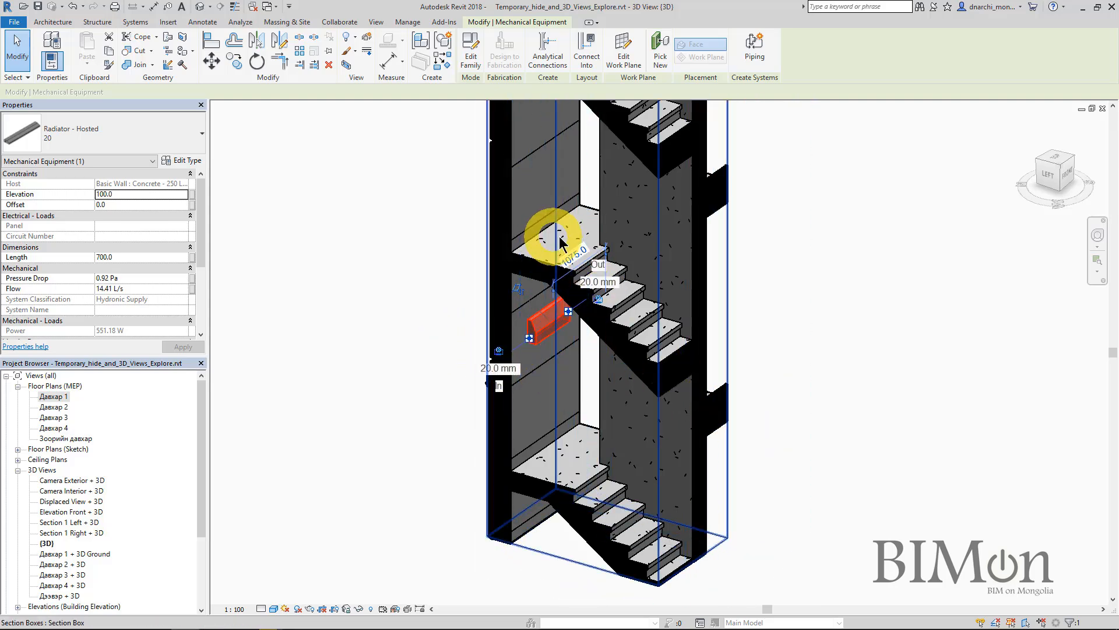
pyautogui.keyDown('shift'); pyautogui.moveTo(695, 439); pyautogui.dragTo(726, 437, button='middle'); pyautogui.keyUp('shift')
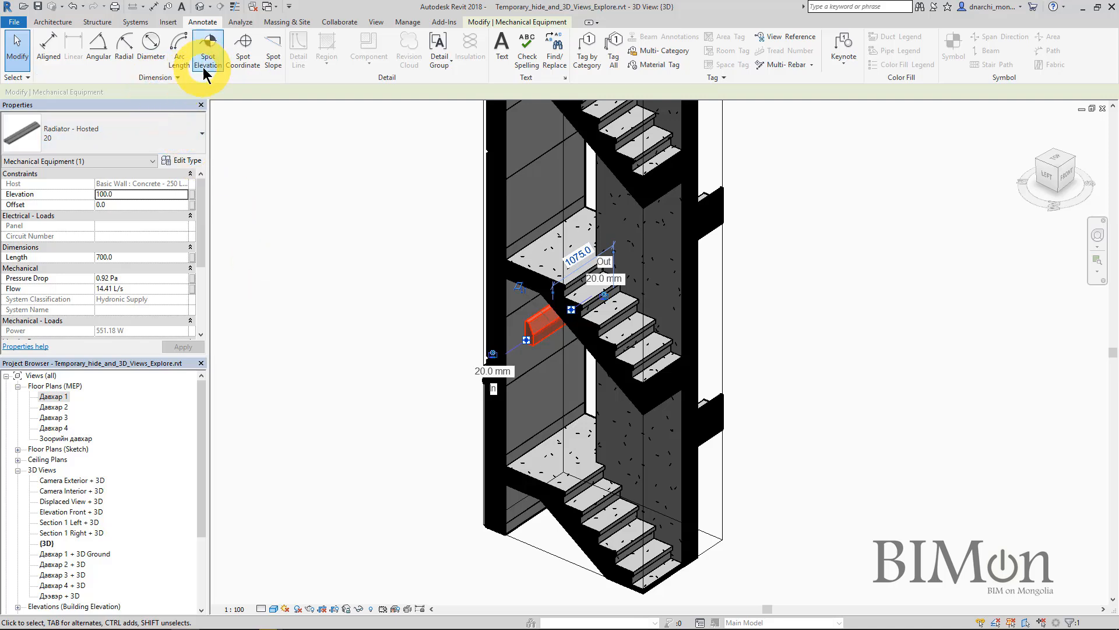
pyautogui.click(209, 45)
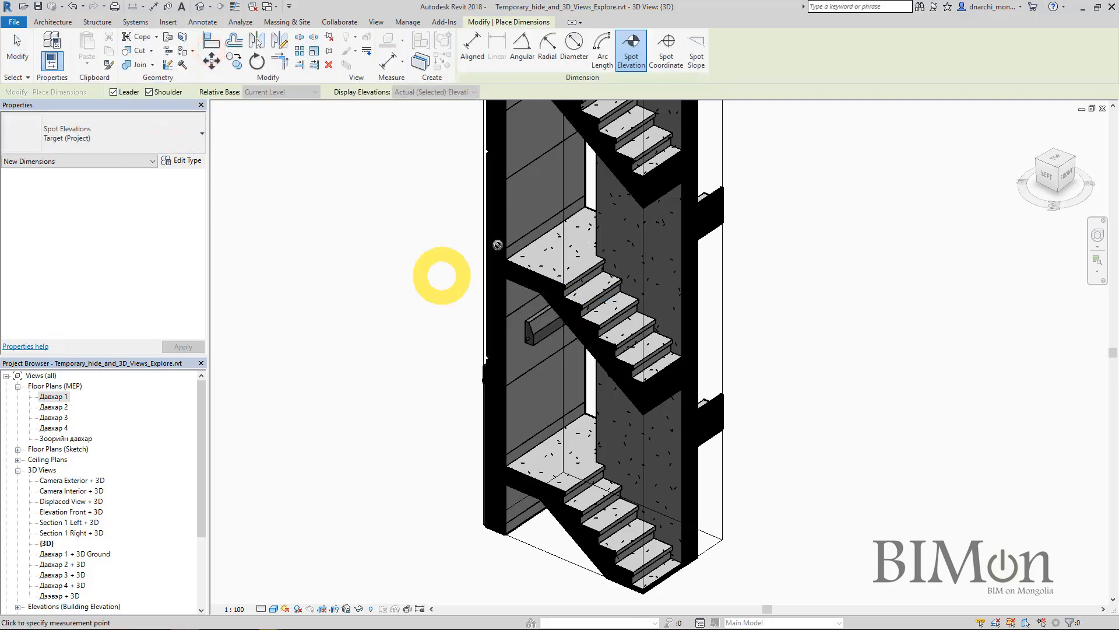
pyautogui.click(548, 254)
pyautogui.press('Escape')
pyautogui.press('Escape')
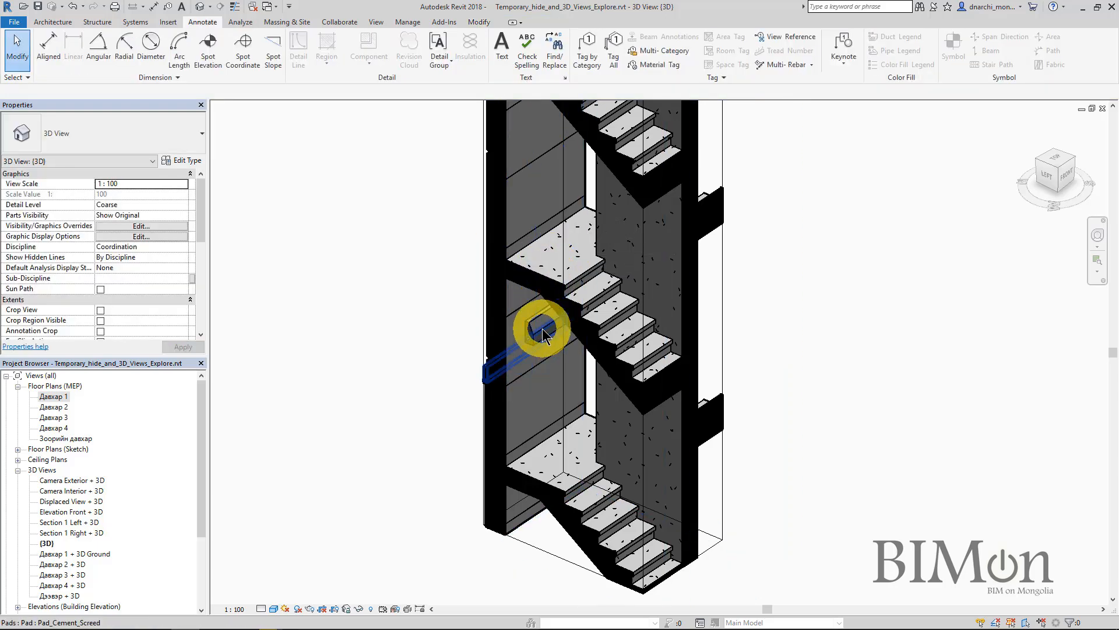
# Set the radiator's elevation to 1450 and check its position above the stair landing.
pyautogui.click(528, 343)
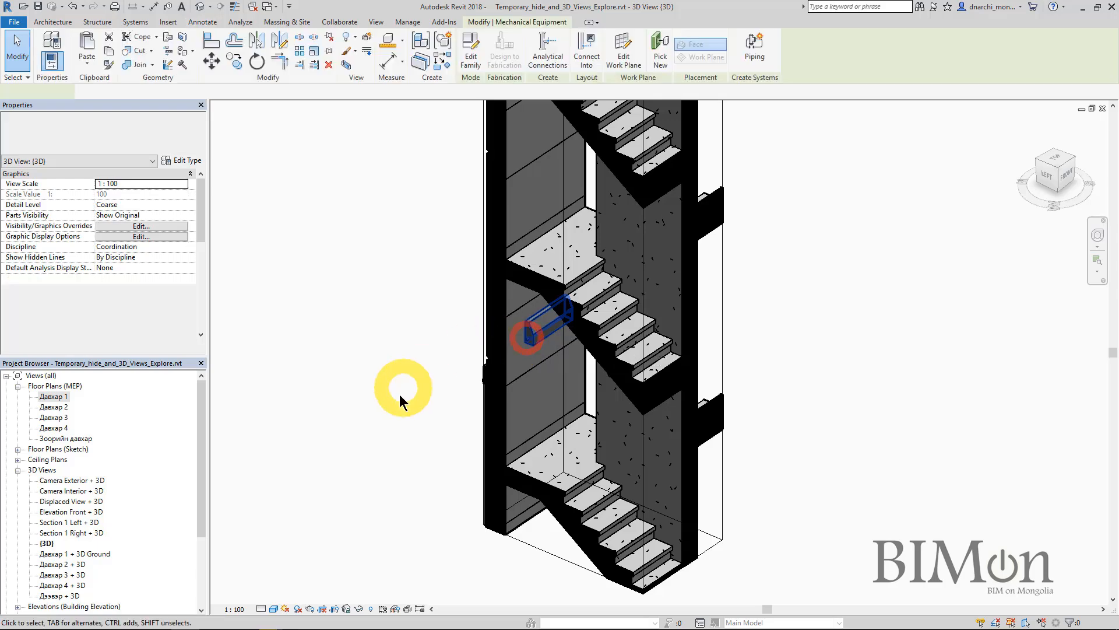
pyautogui.doubleClick(120, 197)
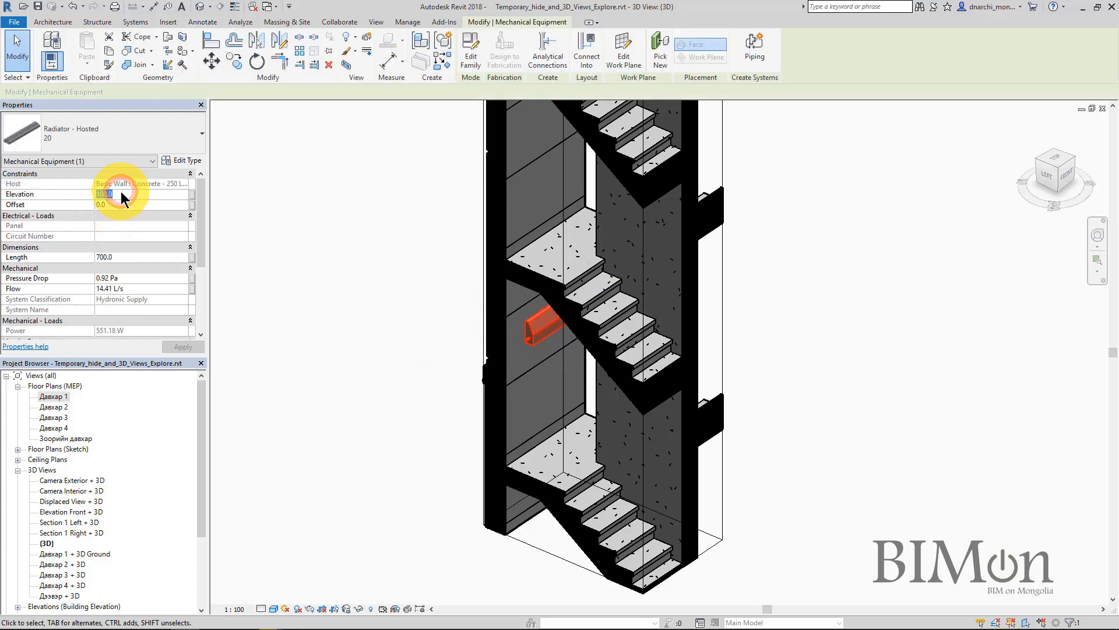
pyautogui.write('14')
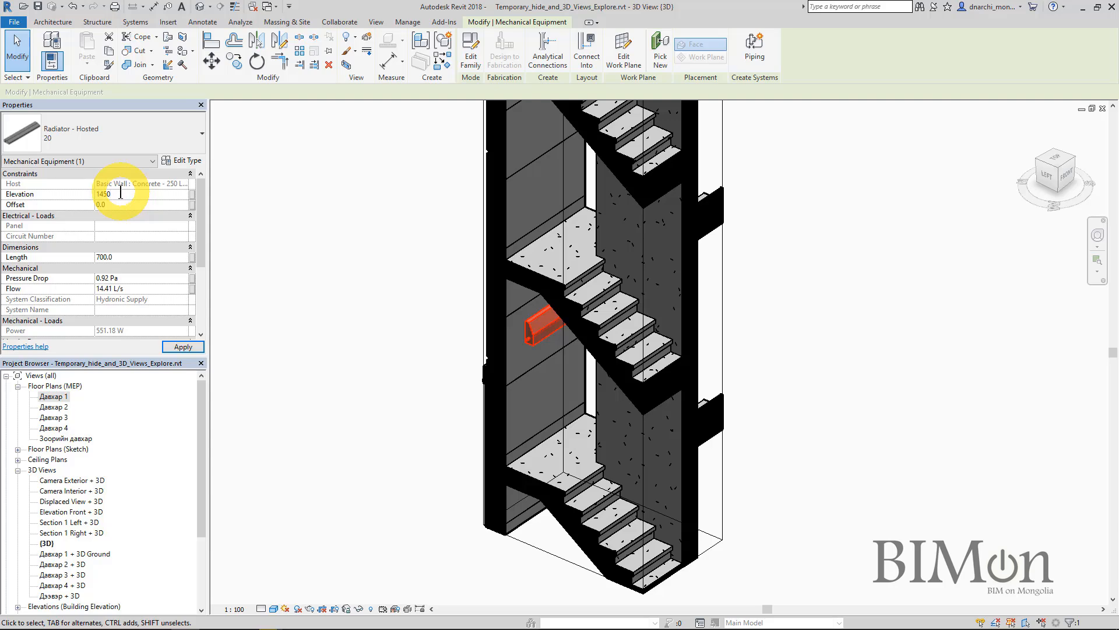
pyautogui.write('50')
pyautogui.press('Return')
pyautogui.click(351, 326)
pyautogui.scroll(-1, 351, 326)
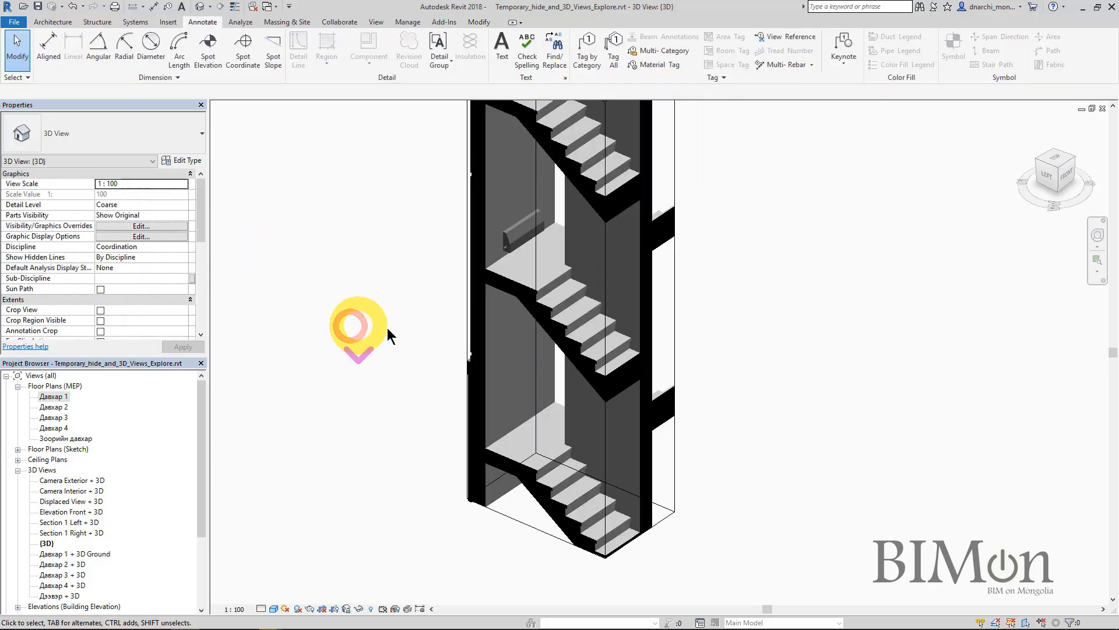
pyautogui.keyDown('shift'); pyautogui.moveTo(785, 423); pyautogui.dragTo(828, 420, button='middle'); pyautogui.keyUp('shift')
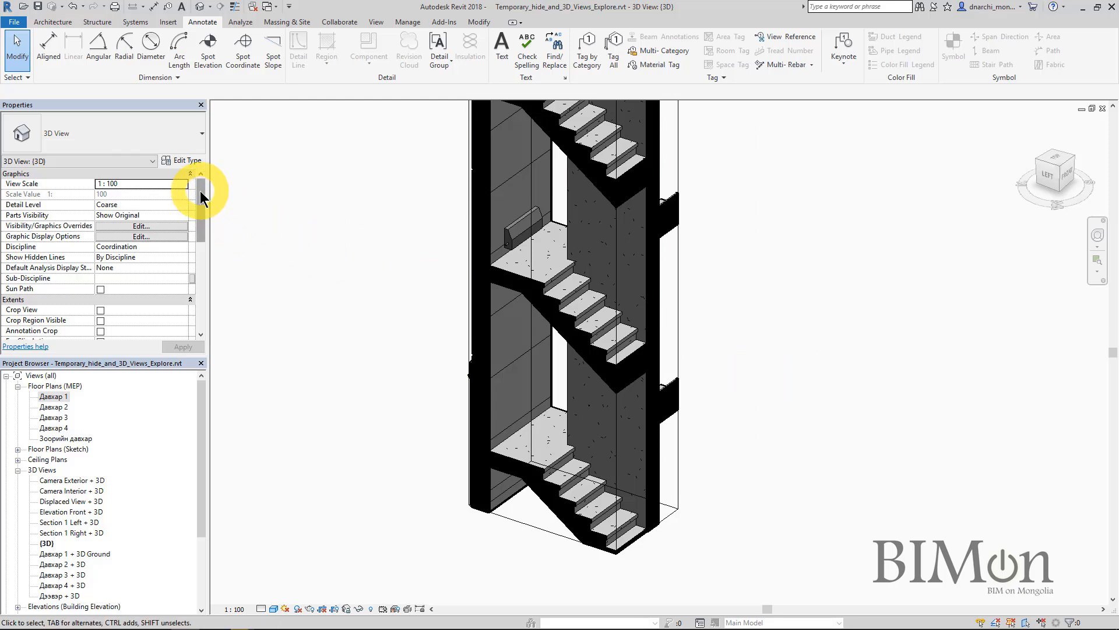
# Turn off the 3D view's section box and fit the whole site in the view.
pyautogui.moveTo(200, 190); pyautogui.dragTo(198, 230)
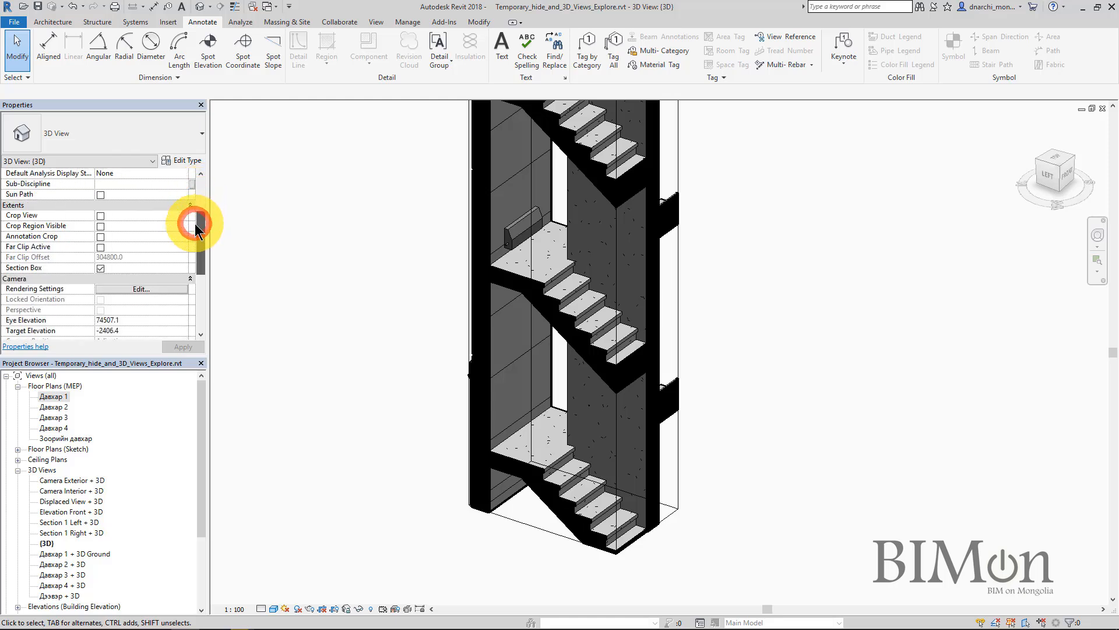
pyautogui.click(100, 268)
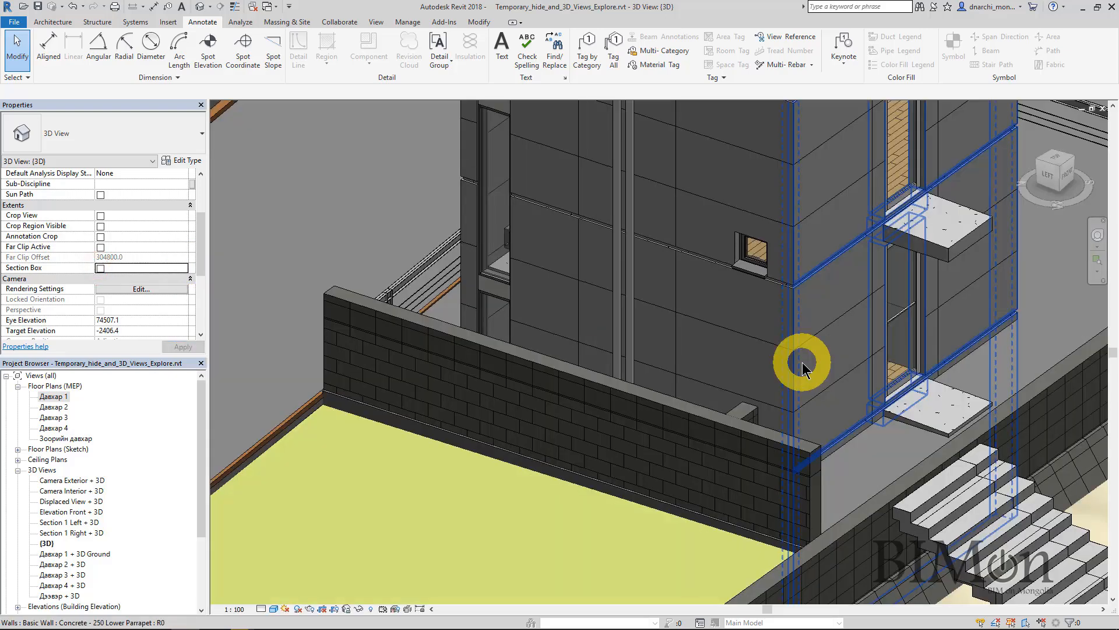
pyautogui.middleClick(803, 363)
pyautogui.middleClick(802, 363)
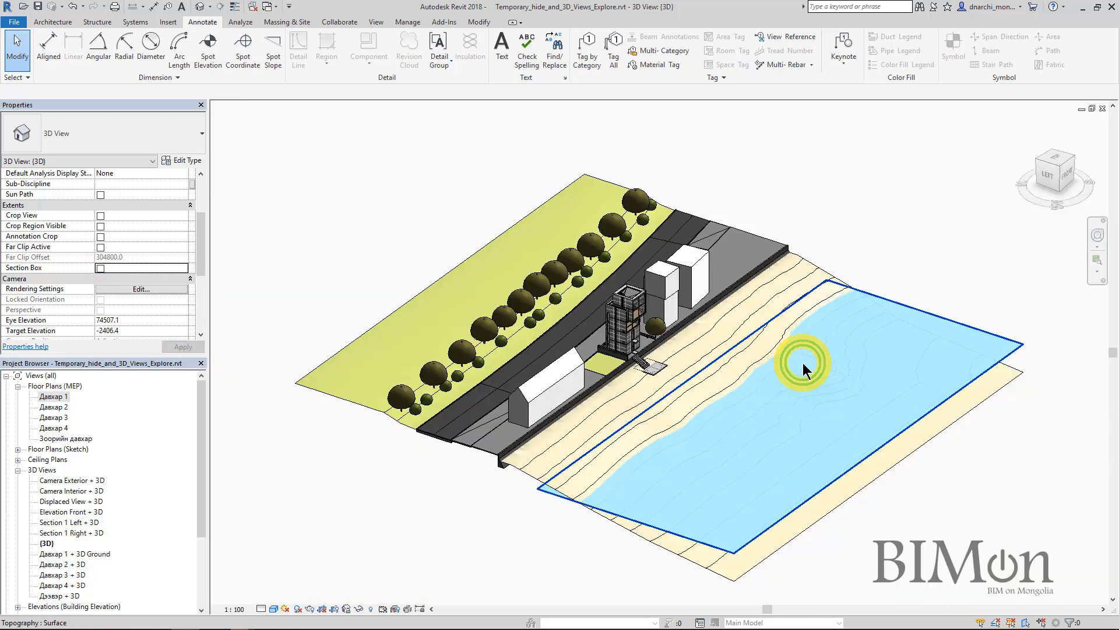